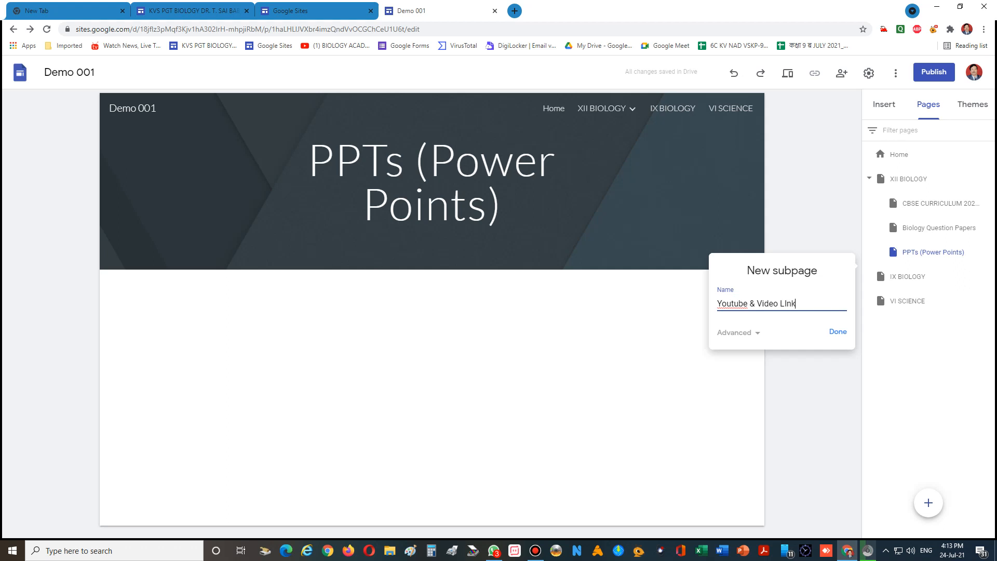
Finish naming the new subpage "Youtube & Video Links" and create it under XII BIOLOGY
key(BackSpace)
key(BackSpace)
text(inks)
key(Return)
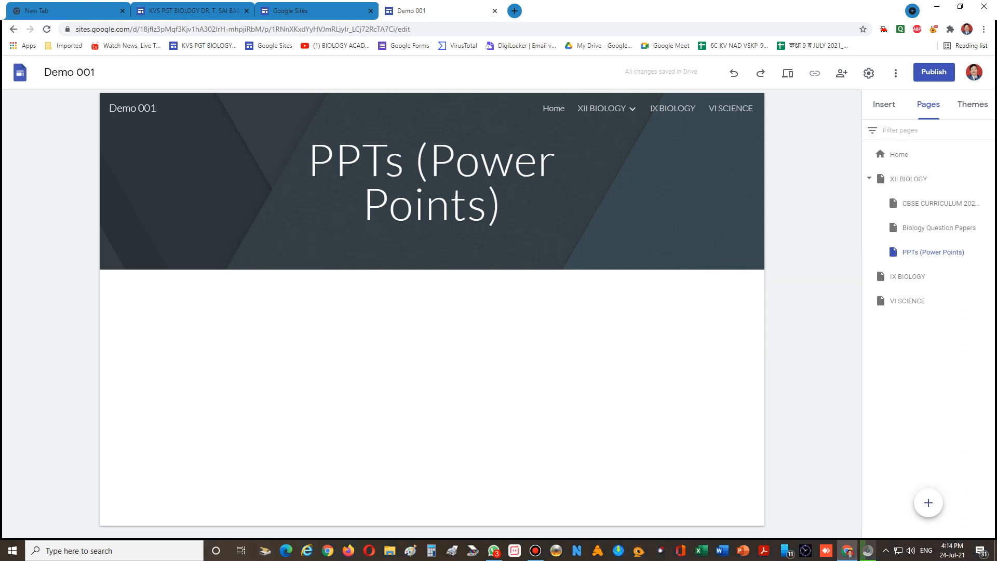
mouse_move(609, 109)
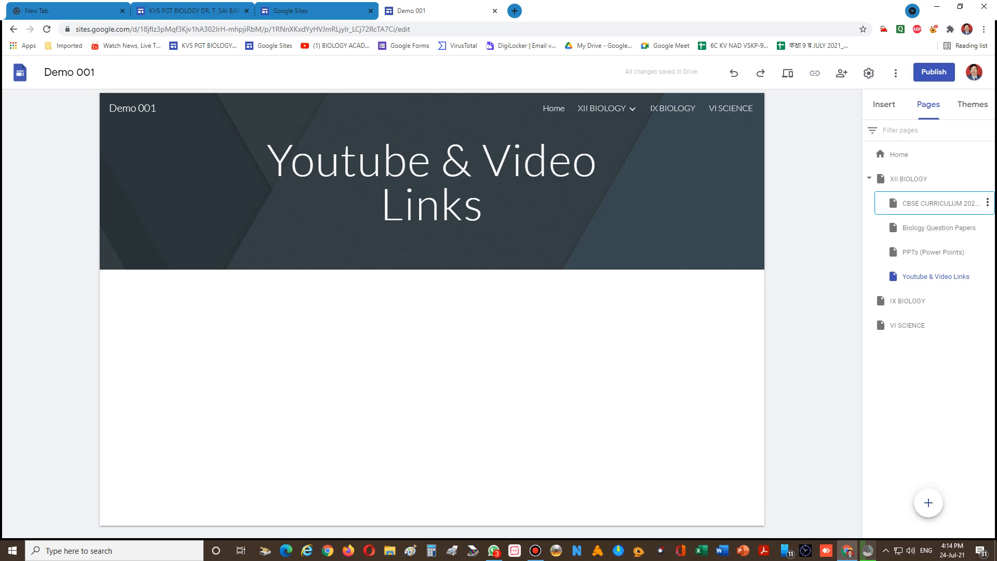
Make the whole title on the CBSE CURRICULUM 2021-22 page bold and colour it magenta
click(935, 203)
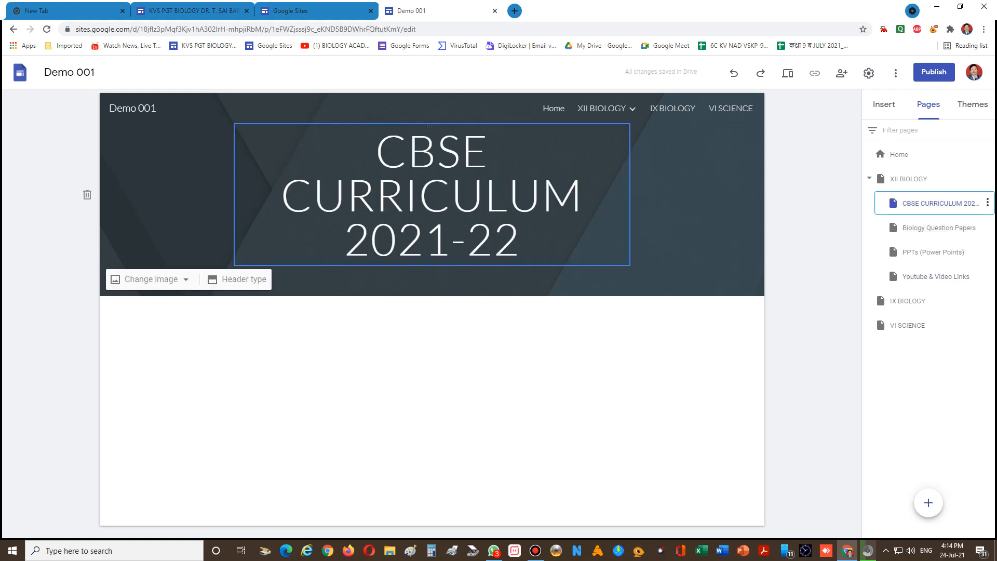
drag(520, 249, 281, 194)
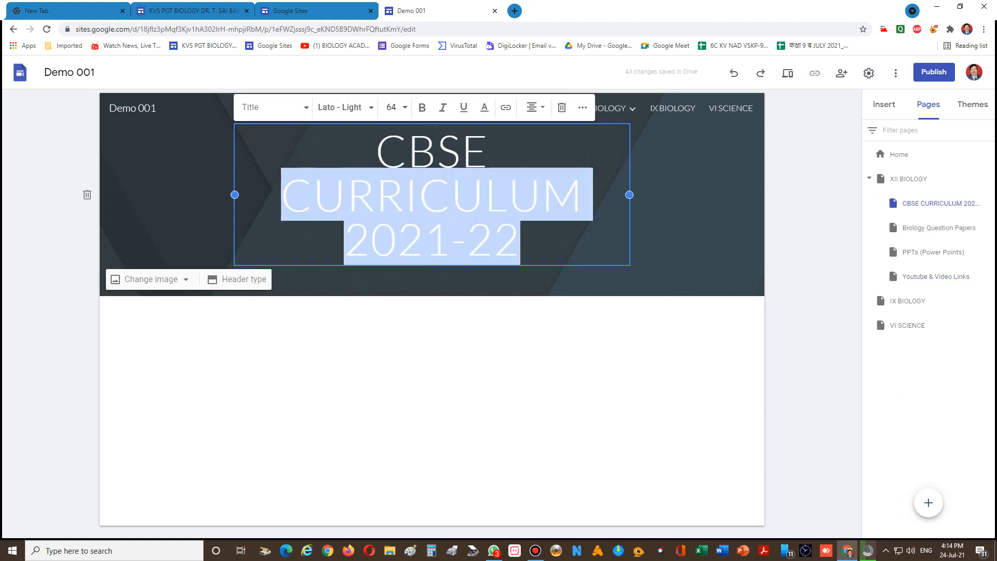
click(520, 243)
drag(520, 243, 375, 152)
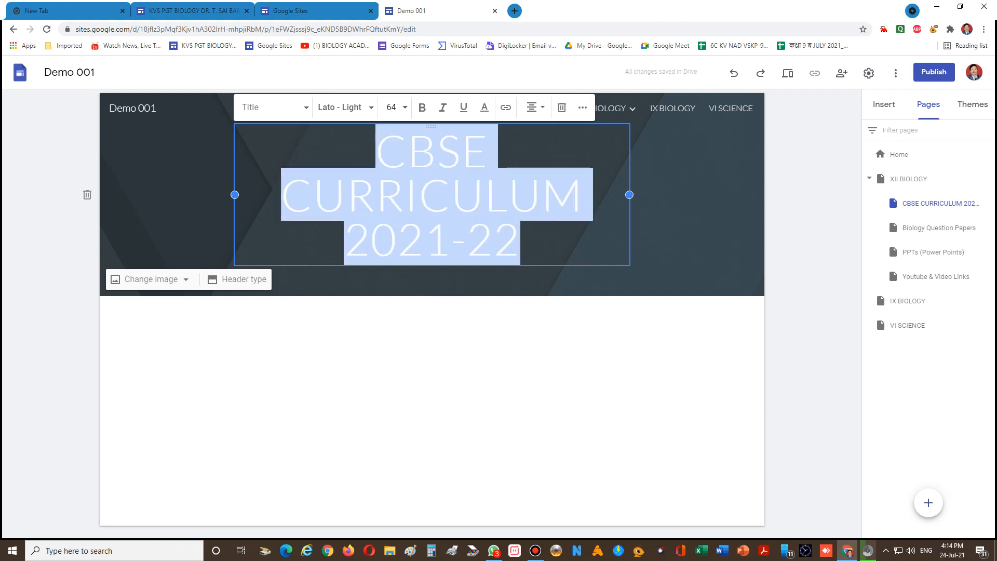
click(422, 108)
click(484, 107)
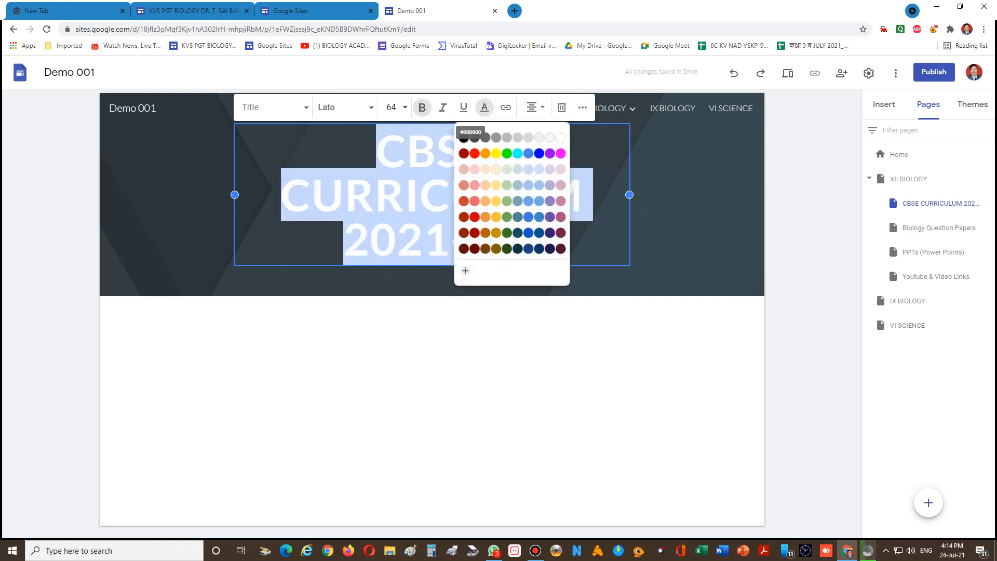
click(561, 152)
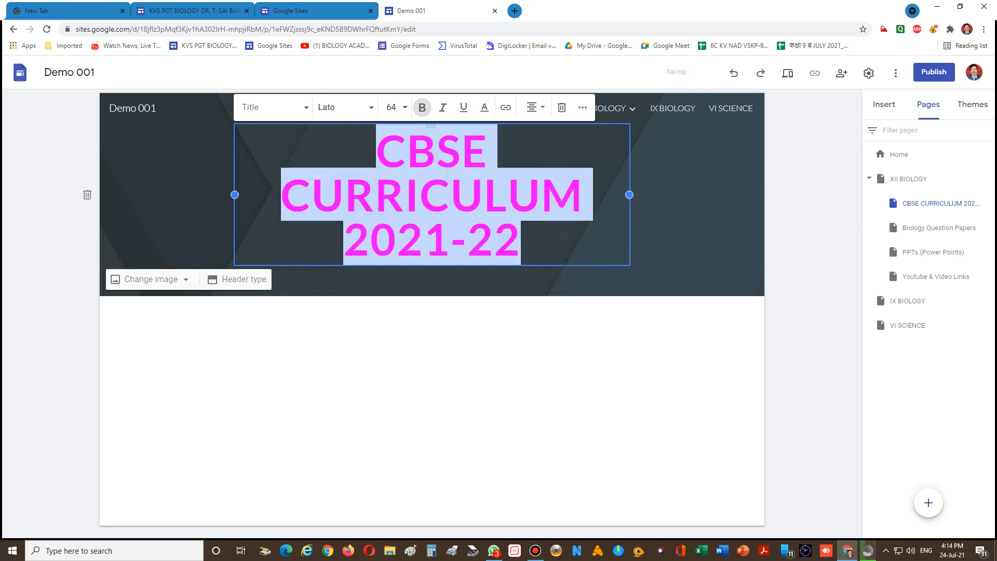
Widen the CBSE CURRICULUM 2021-22 title box on both sides and set its font size to 60
drag(235, 195, 133, 181)
drag(630, 181, 731, 181)
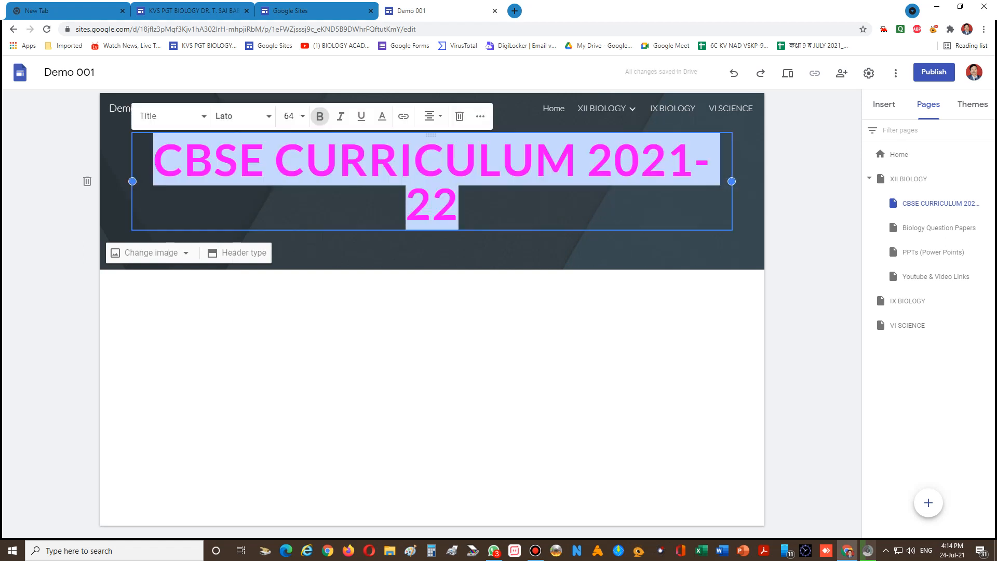
drag(133, 181, 98, 182)
drag(732, 181, 762, 181)
click(289, 116)
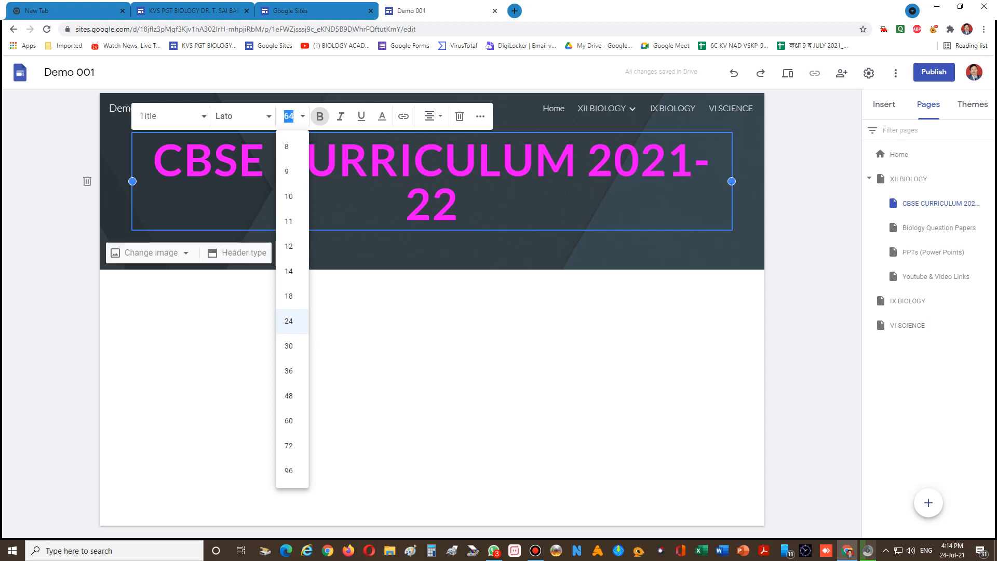
text(60)
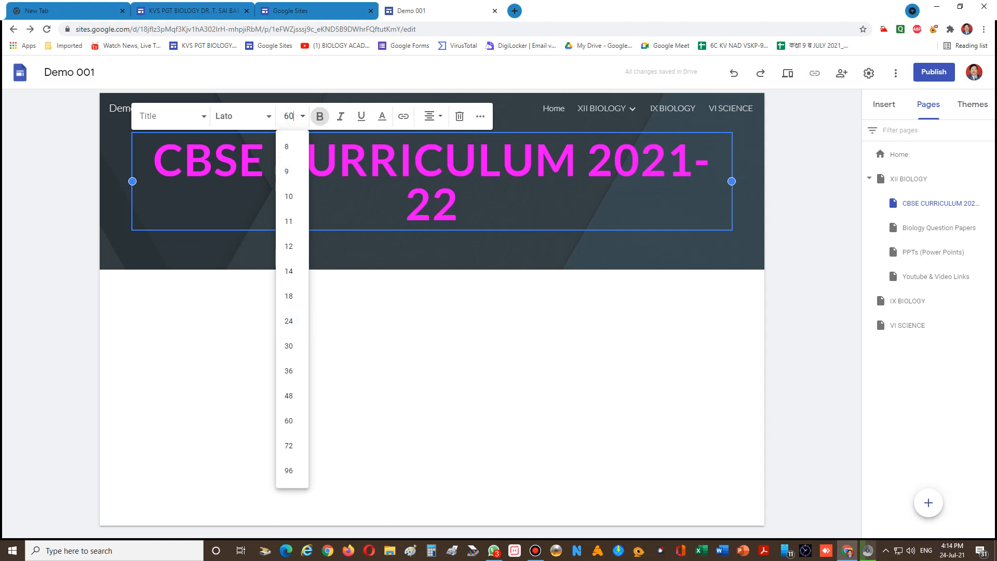
key(Return)
key(Escape)
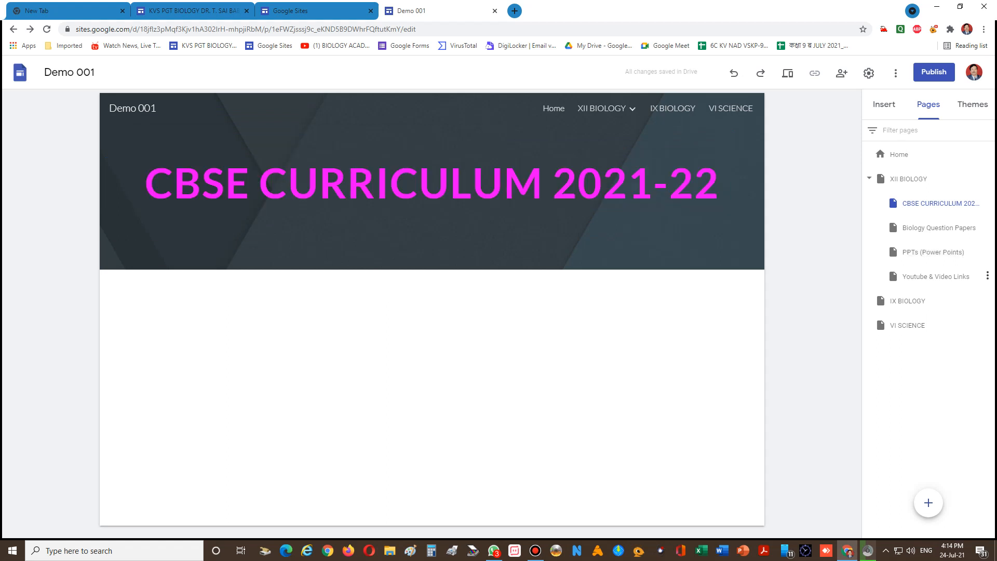
Colour the title on the Youtube & Video Links page yellow and make it bold
double_click(936, 276)
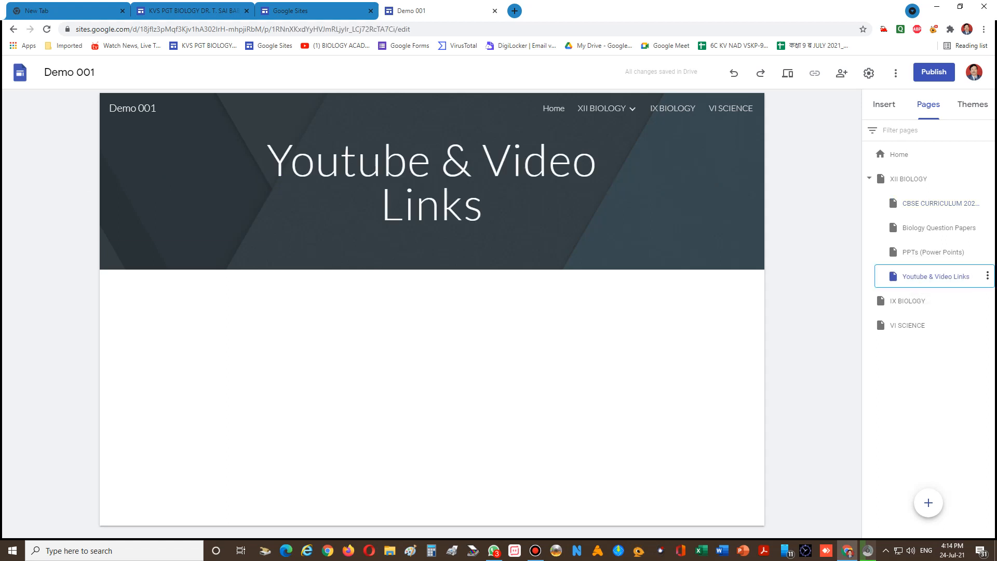
drag(488, 208, 266, 163)
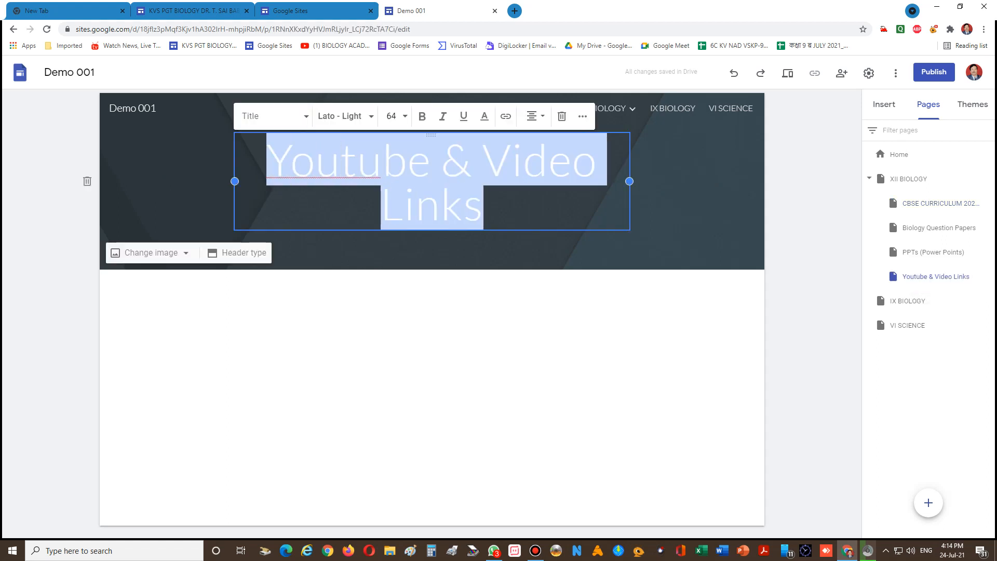
click(484, 116)
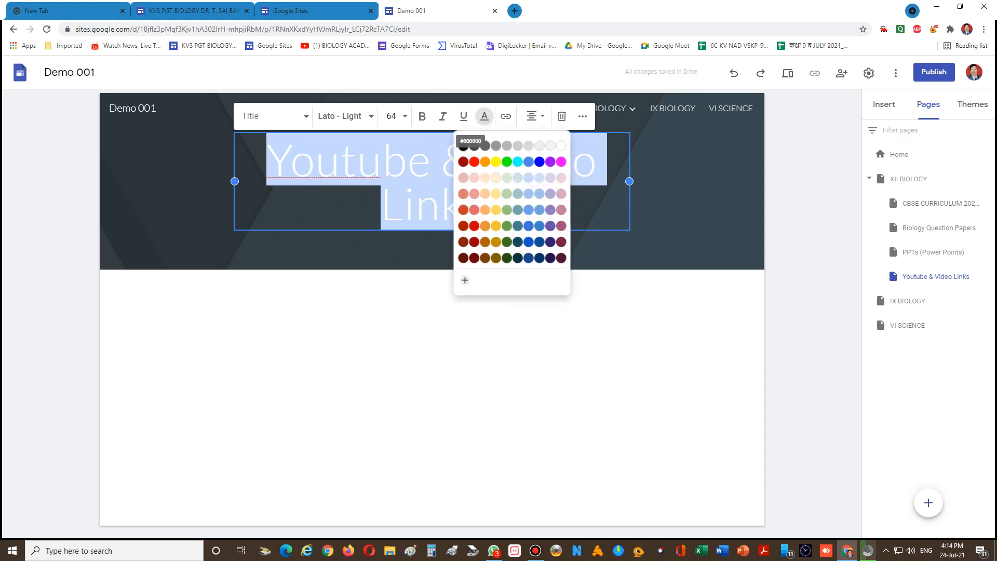
click(496, 162)
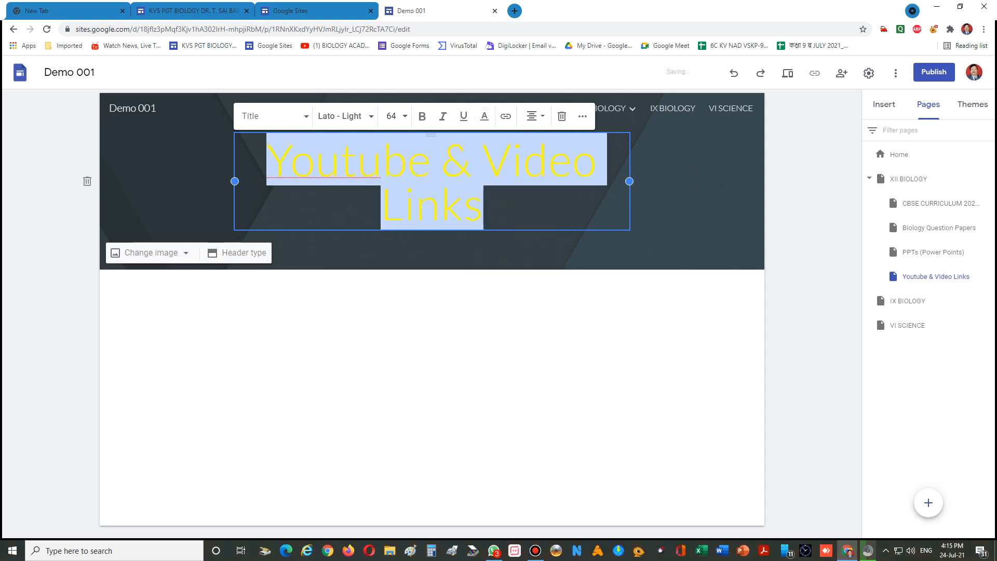
click(423, 115)
Resize the Youtube & Video Links title box evenly on both sides so the title sits centred on one line
drag(235, 181, 132, 181)
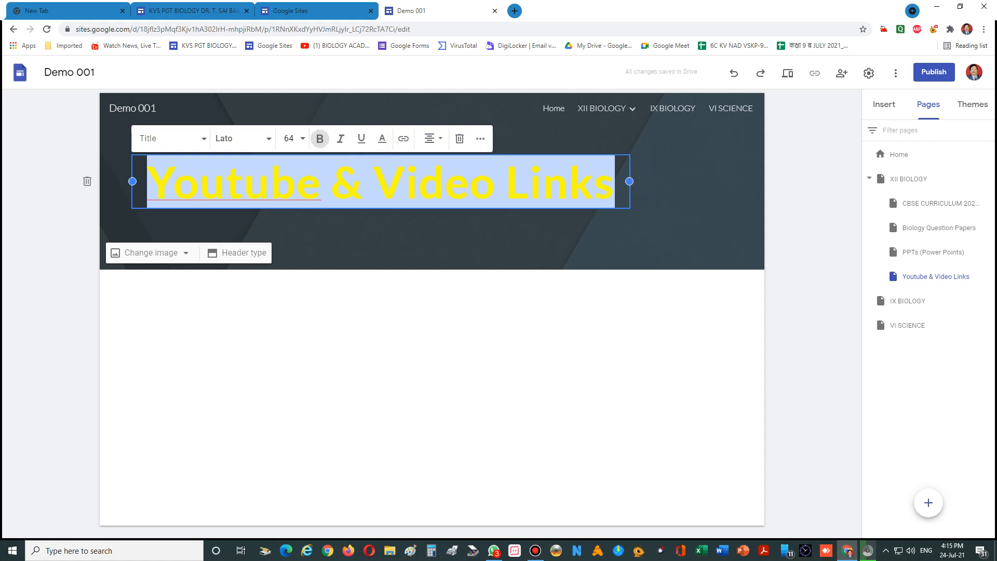
click(441, 234)
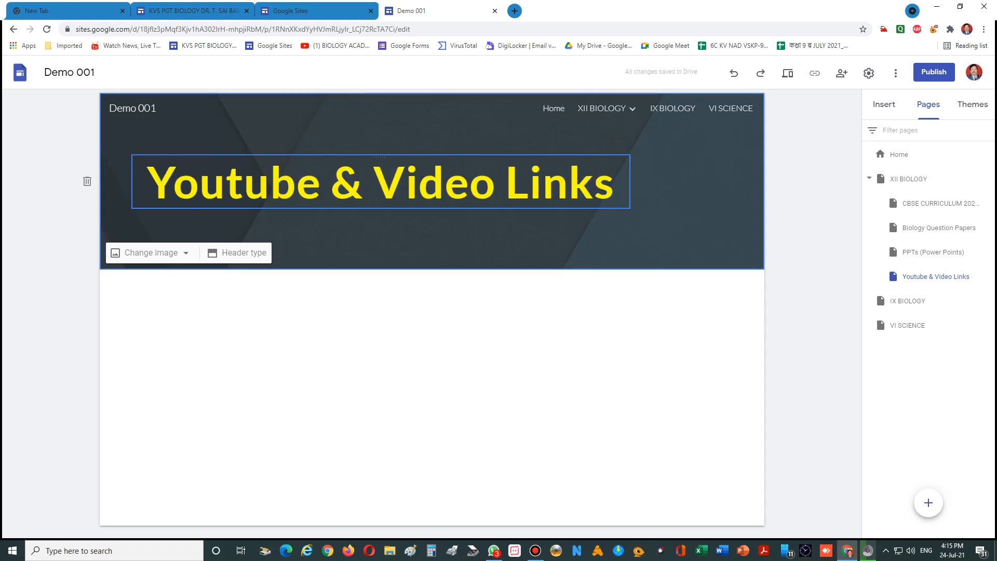
click(529, 182)
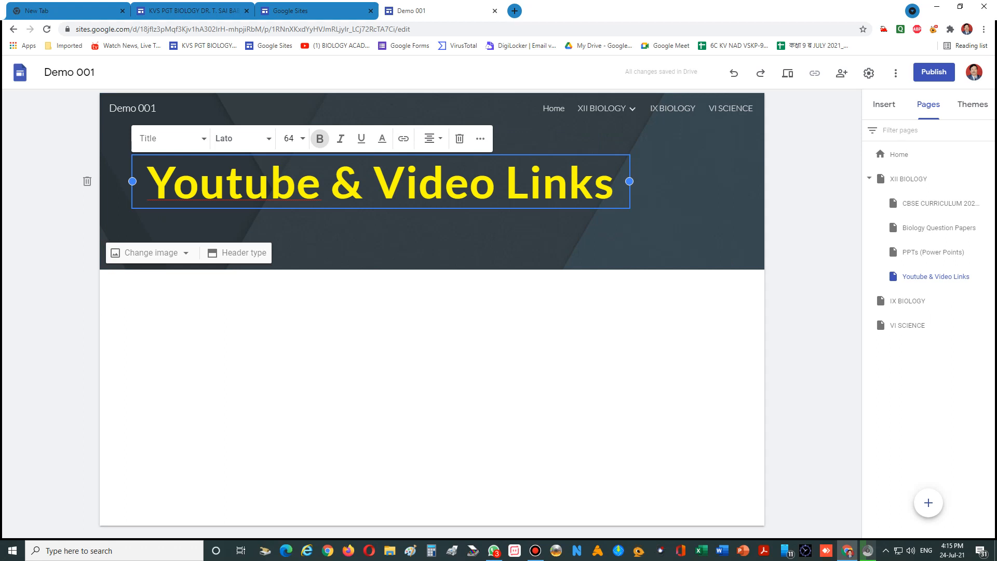
drag(629, 181, 732, 182)
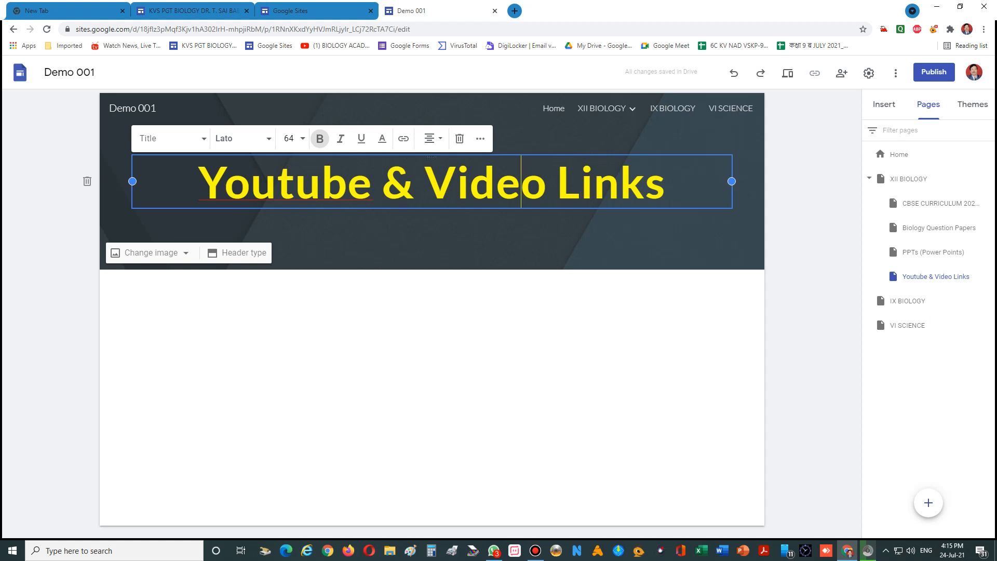
click(547, 182)
click(547, 237)
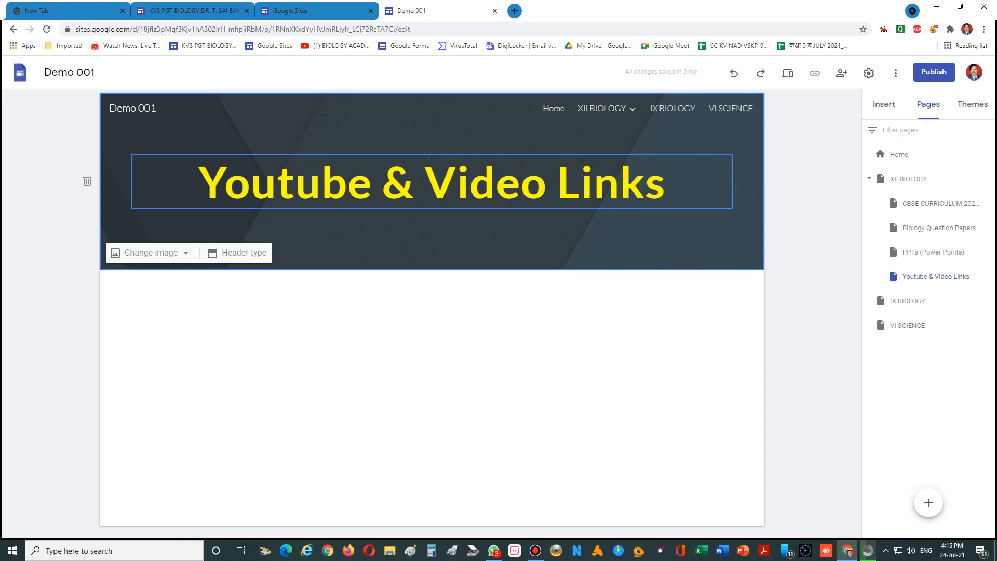
click(580, 182)
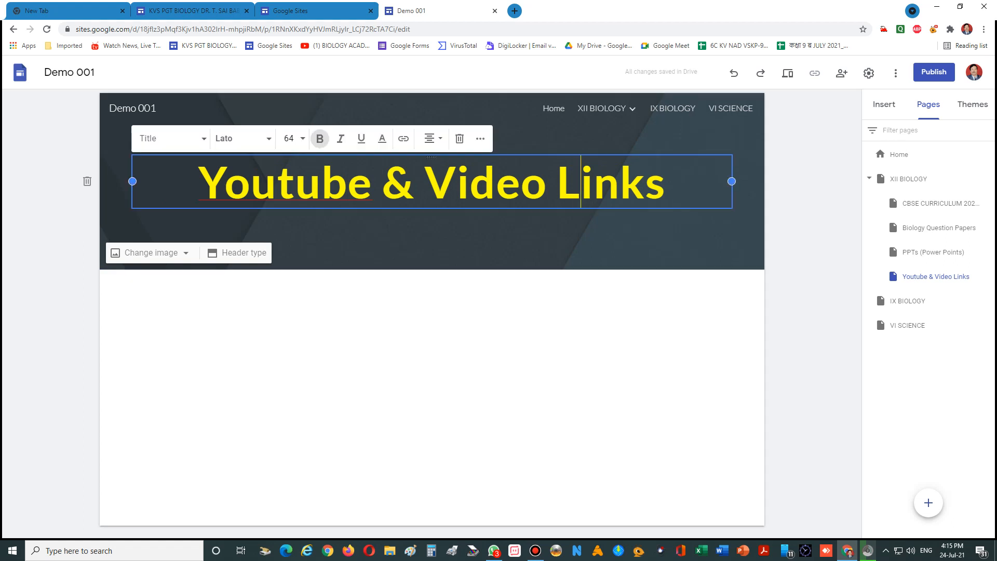
drag(132, 182, 183, 181)
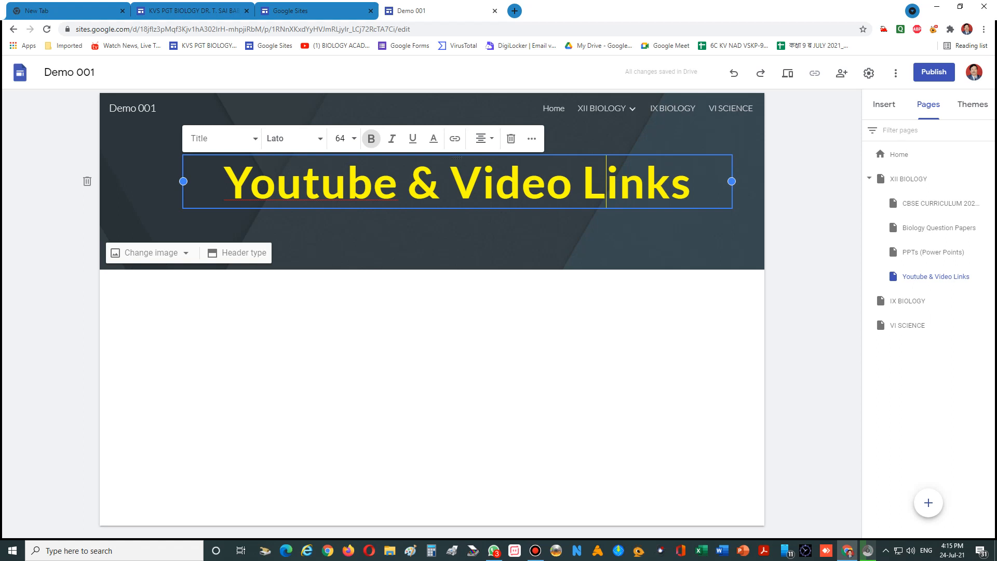
drag(732, 181, 681, 181)
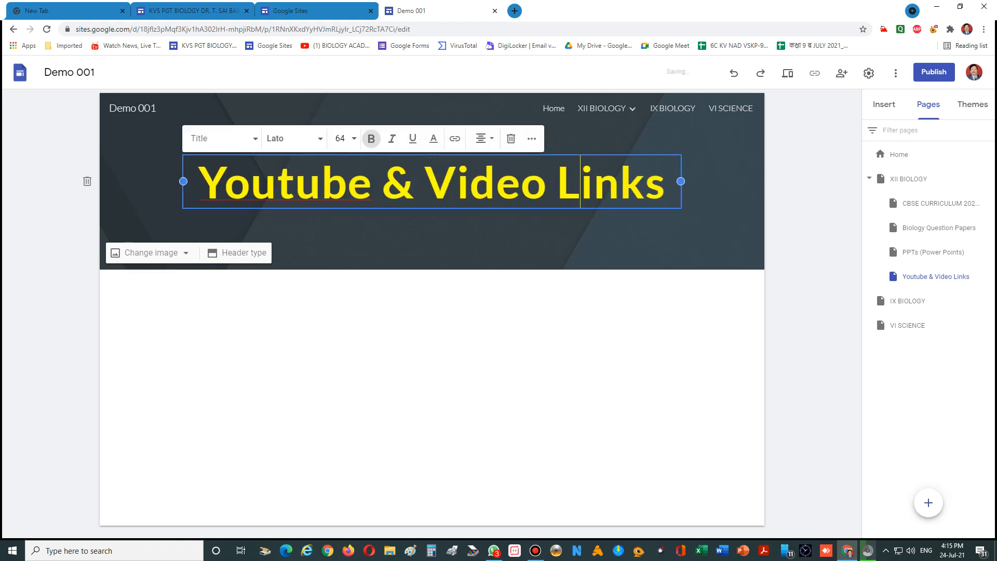
click(470, 181)
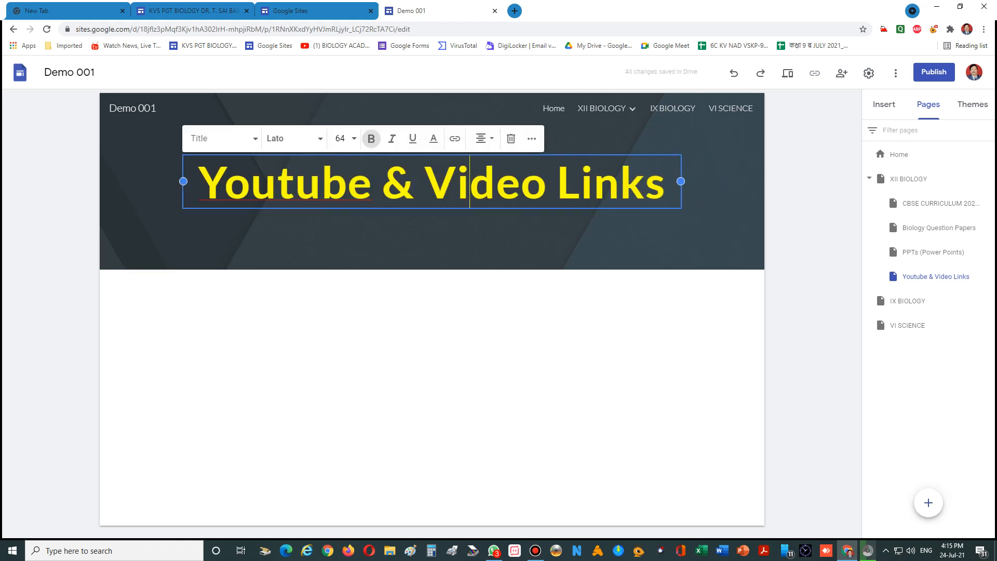
click(447, 343)
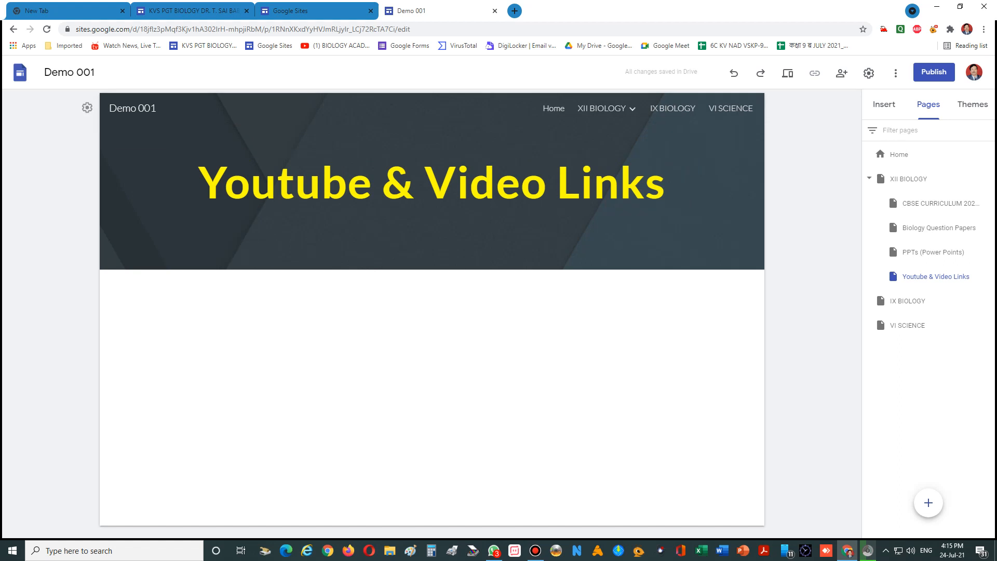
Insert the layout with three side-by-side image placeholders and captions on the Youtube & Video Links page
mouse_move(607, 108)
click(884, 105)
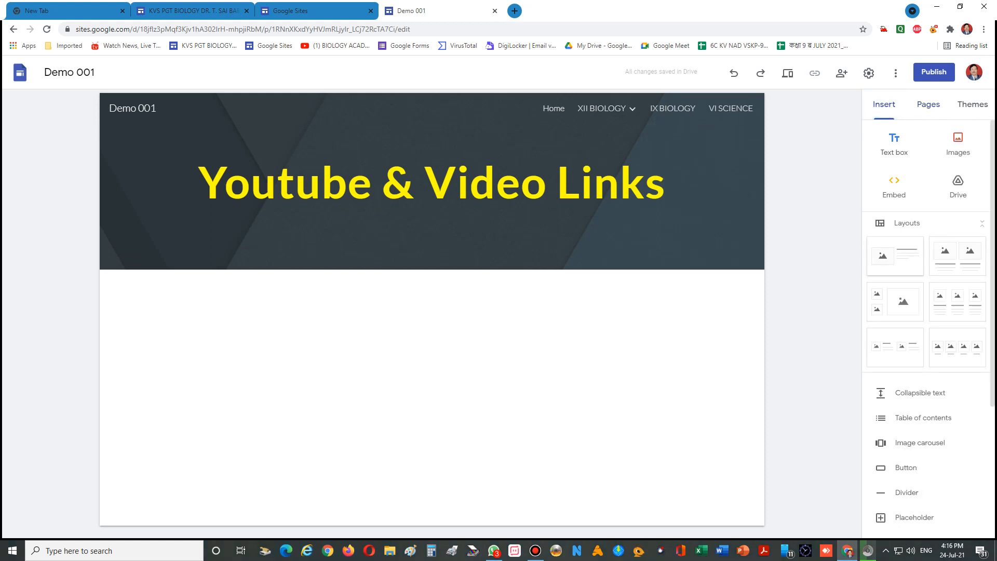
scroll(929, 329, down, 4)
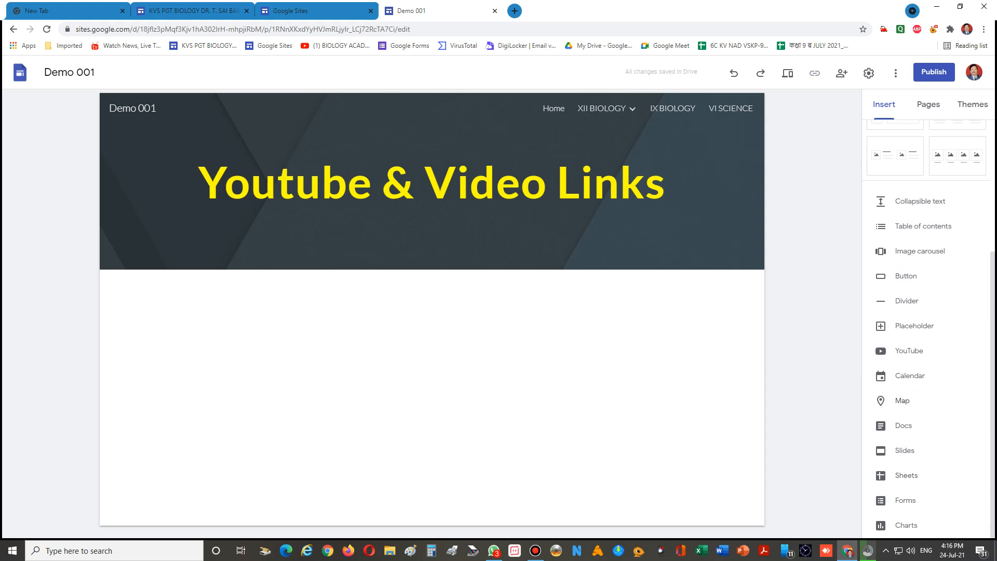
scroll(914, 353, up, 3)
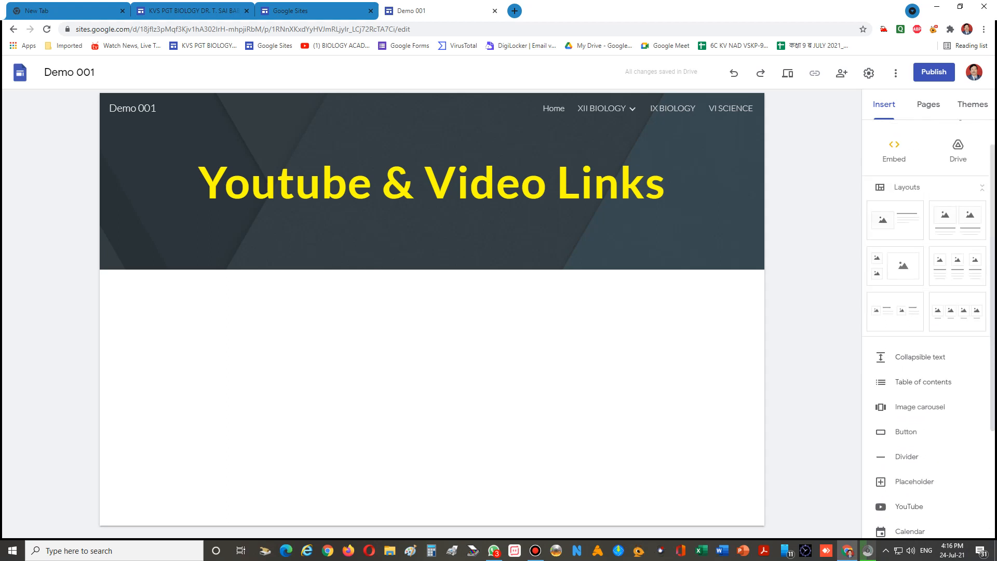
scroll(927, 333, down, 1)
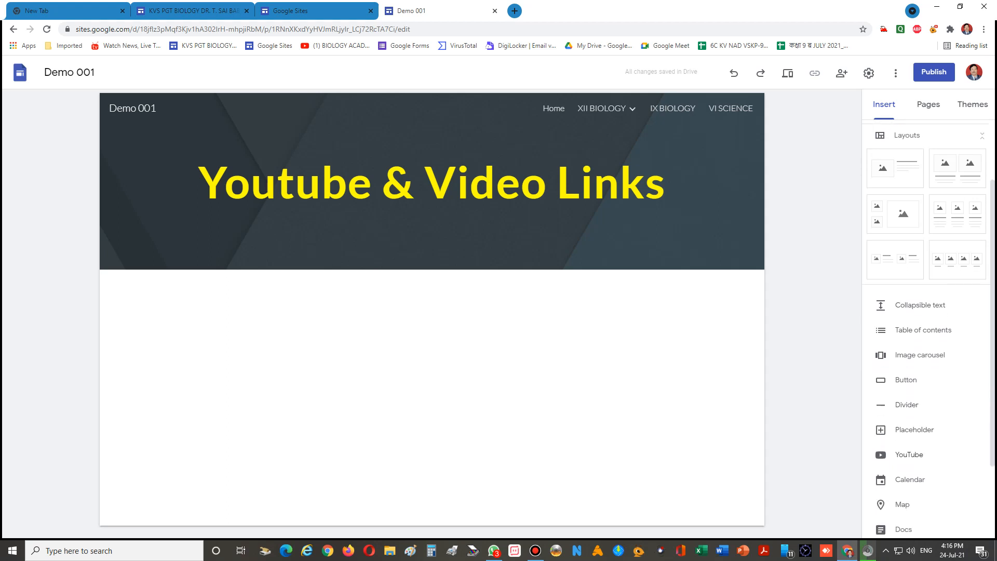
scroll(927, 333, down, 2)
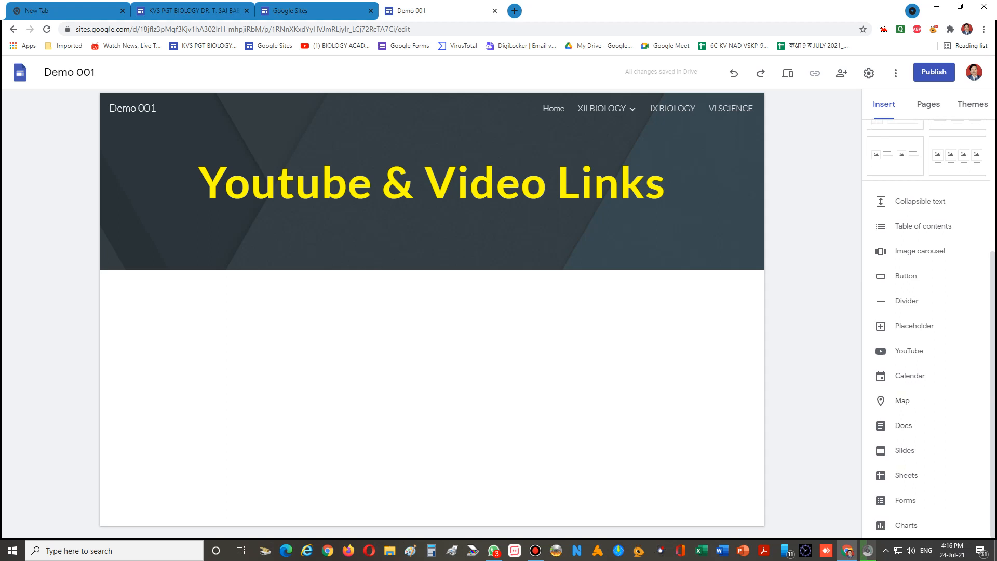
scroll(934, 423, up, 4)
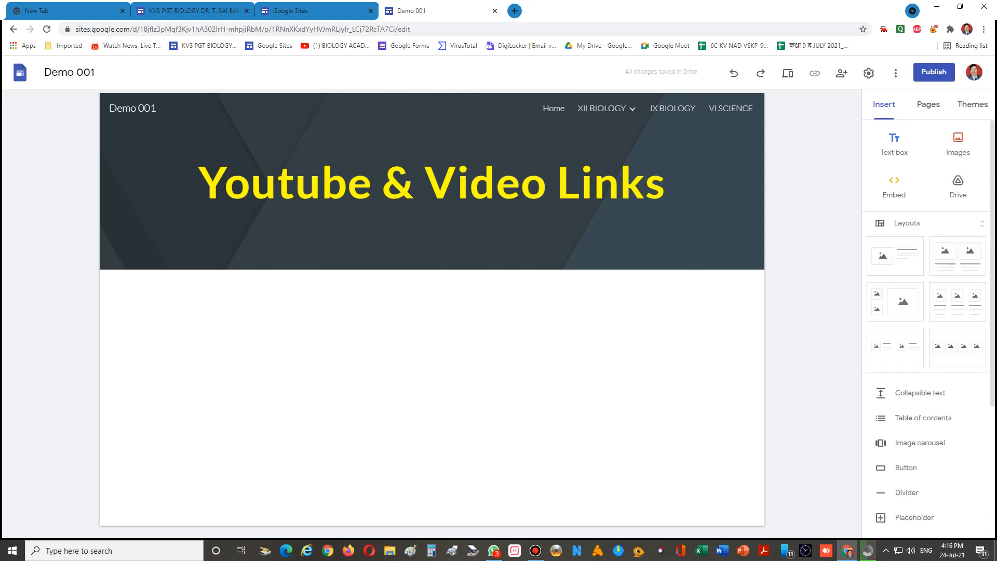
click(958, 301)
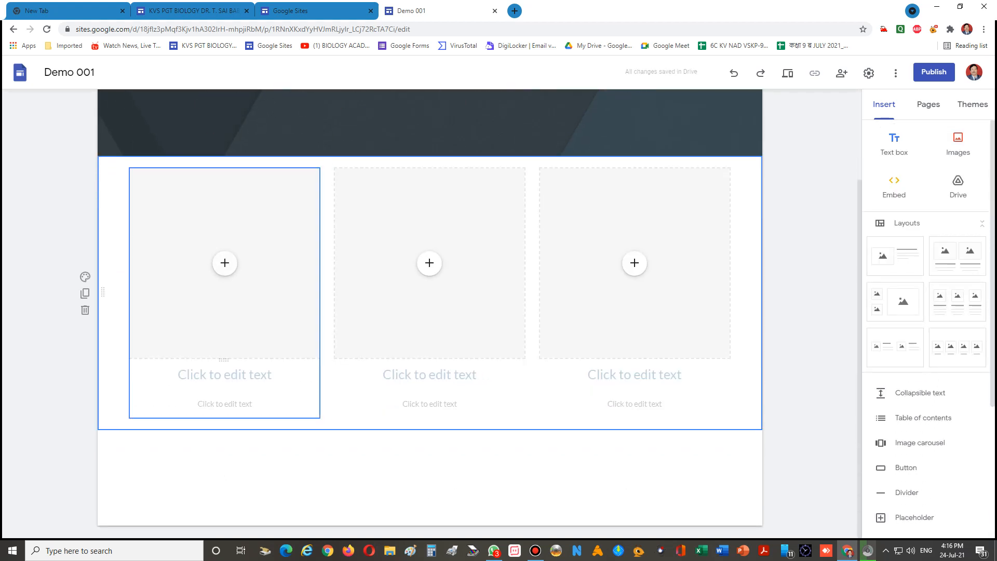
Enter "Human Reproduction" as the heading under the first image placeholder
click(225, 375)
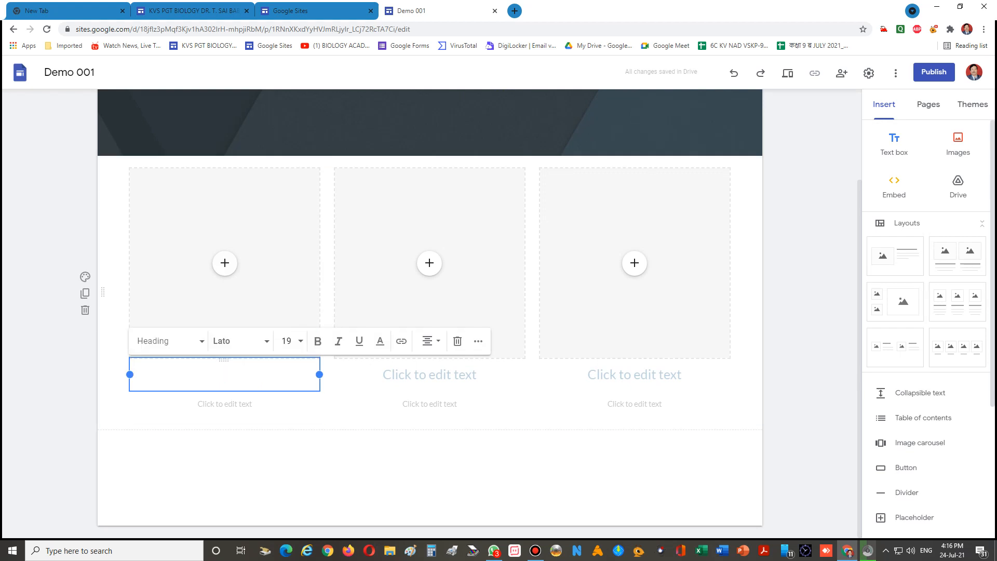
text(Human Reproduction)
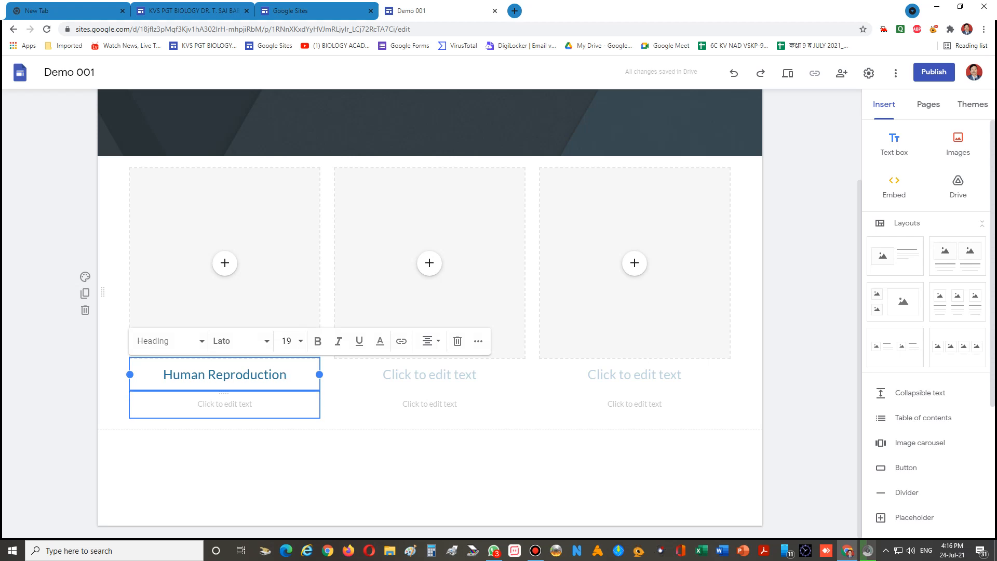
click(224, 404)
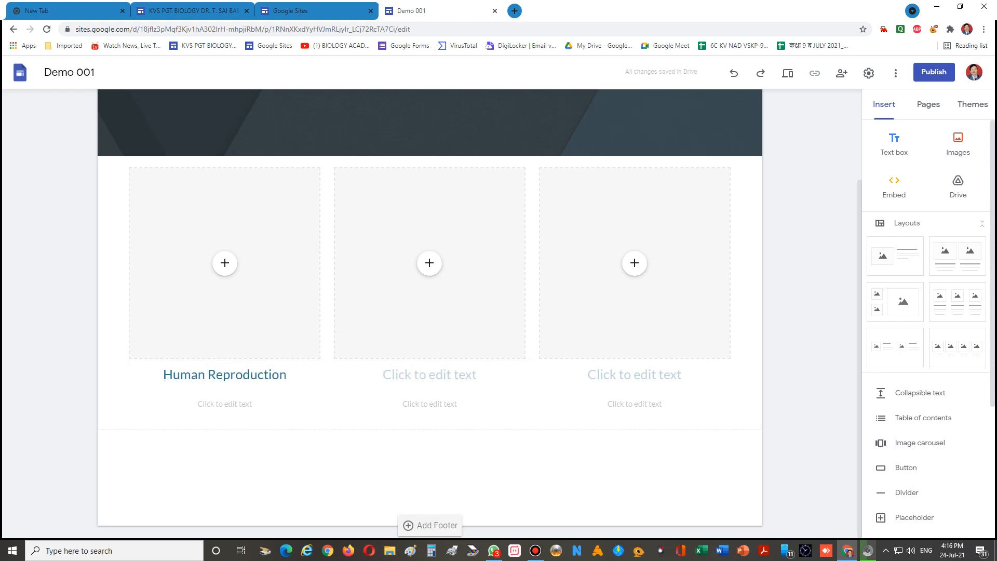
Make the "Human Reproduction" heading under the first image placeholder bold
click(243, 374)
key(ctrl+a)
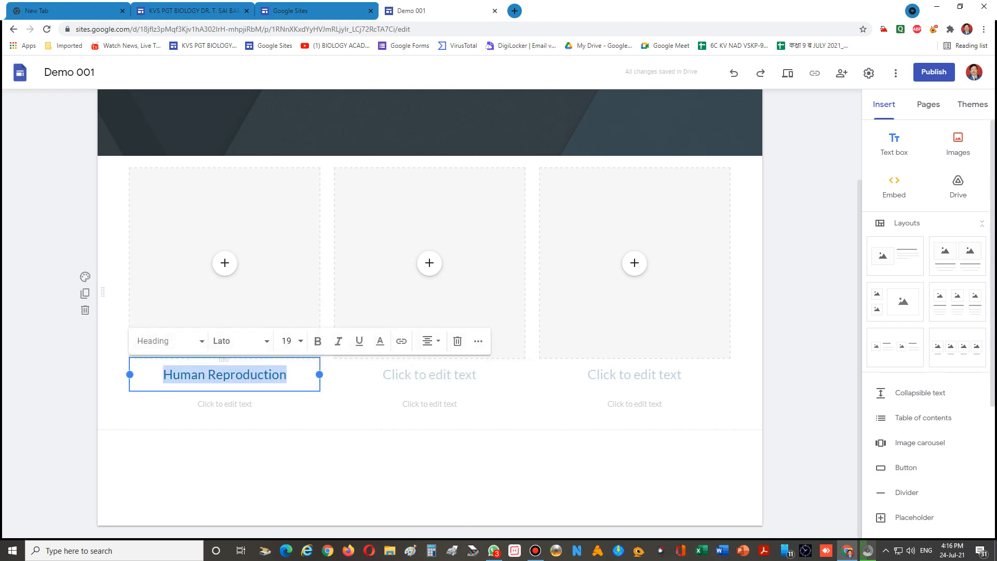
click(317, 341)
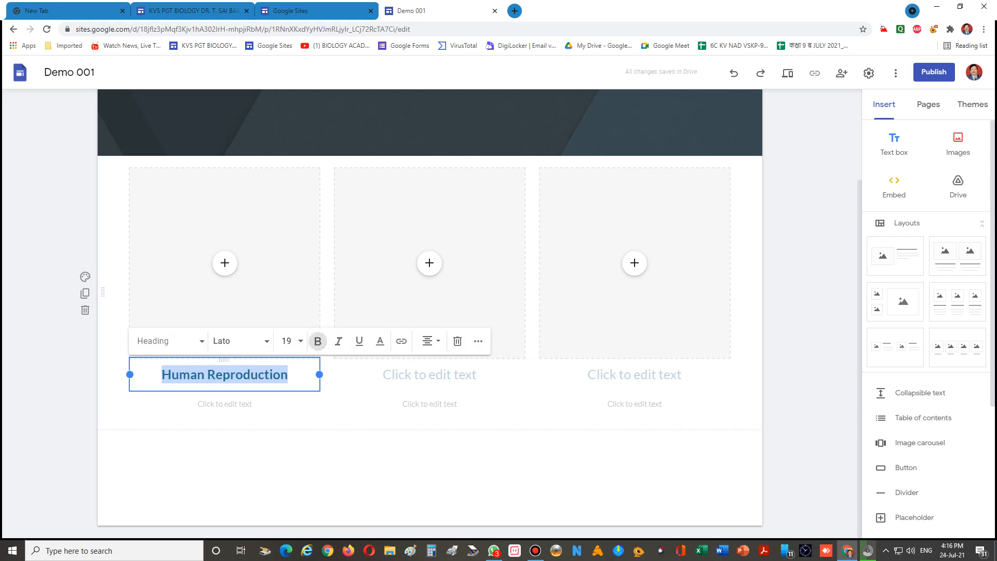
click(298, 375)
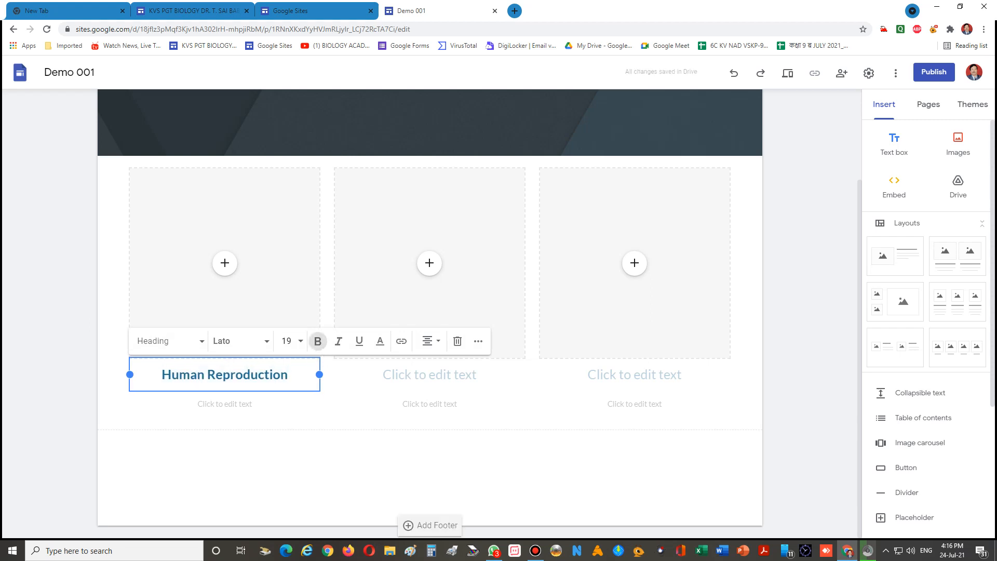
click(416, 481)
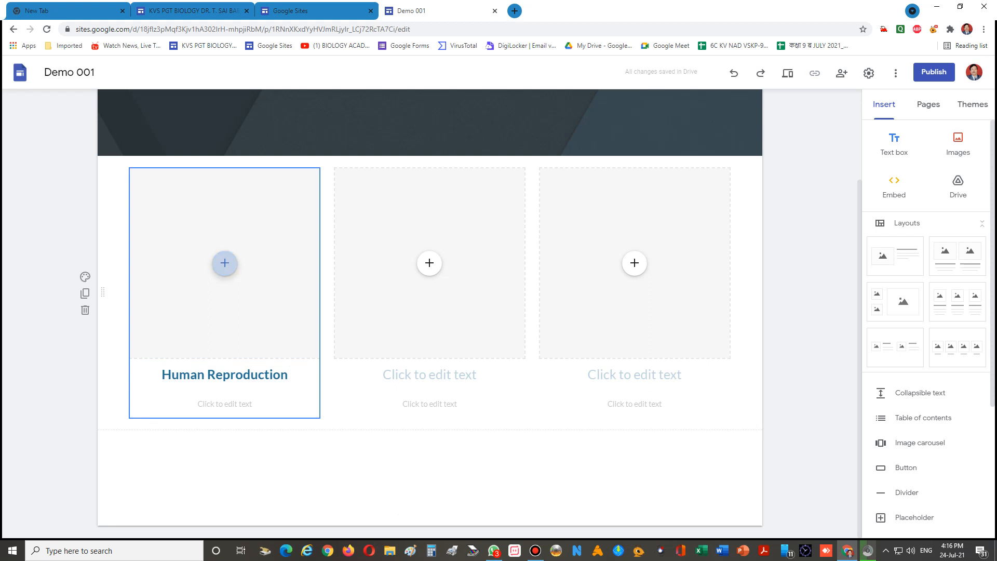
Show the first placeholder's insert choices, and open the BIOLOGY ACADEMY channel's playlists on YouTube in a new browser tab
click(225, 263)
click(225, 264)
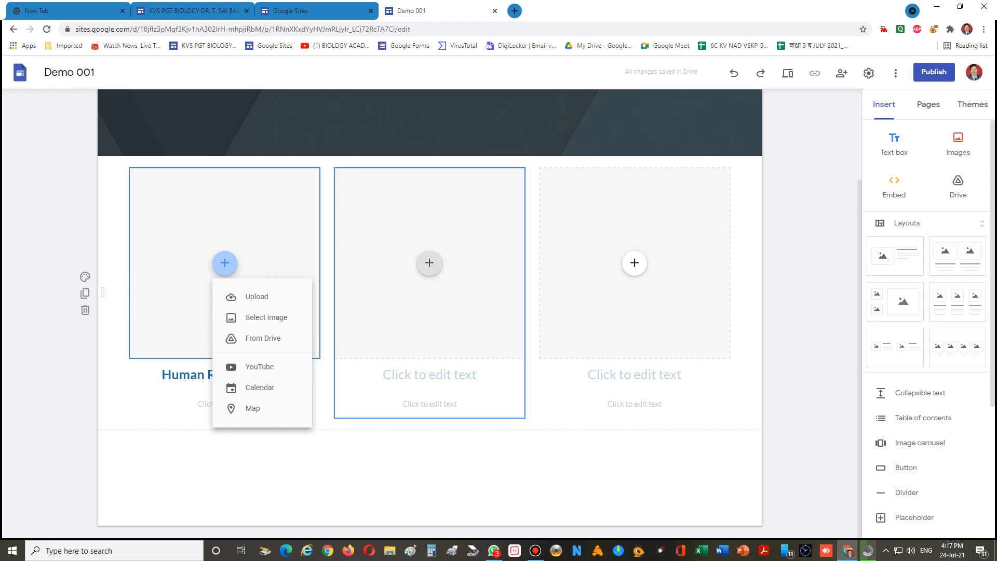
click(514, 11)
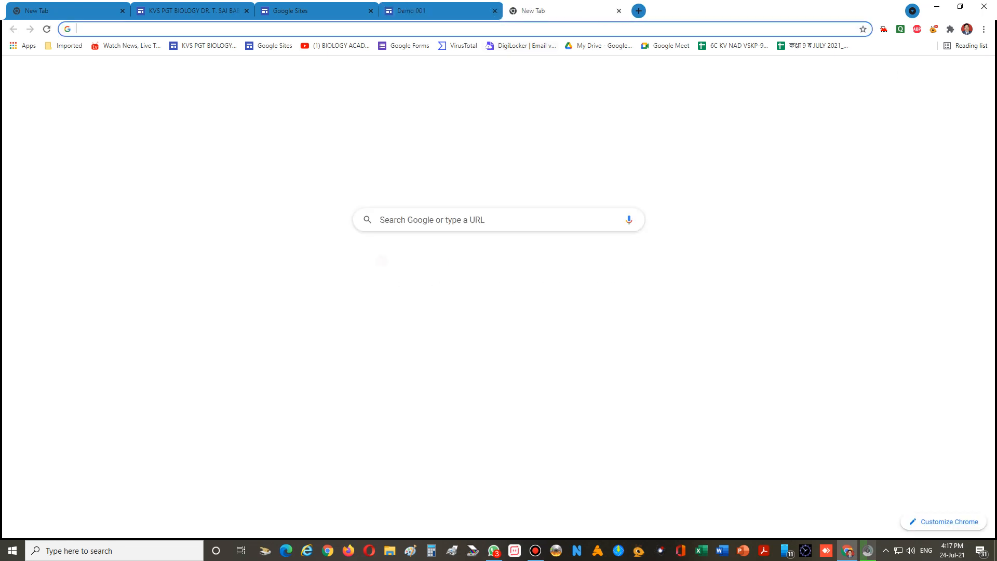
text(youtube.com)
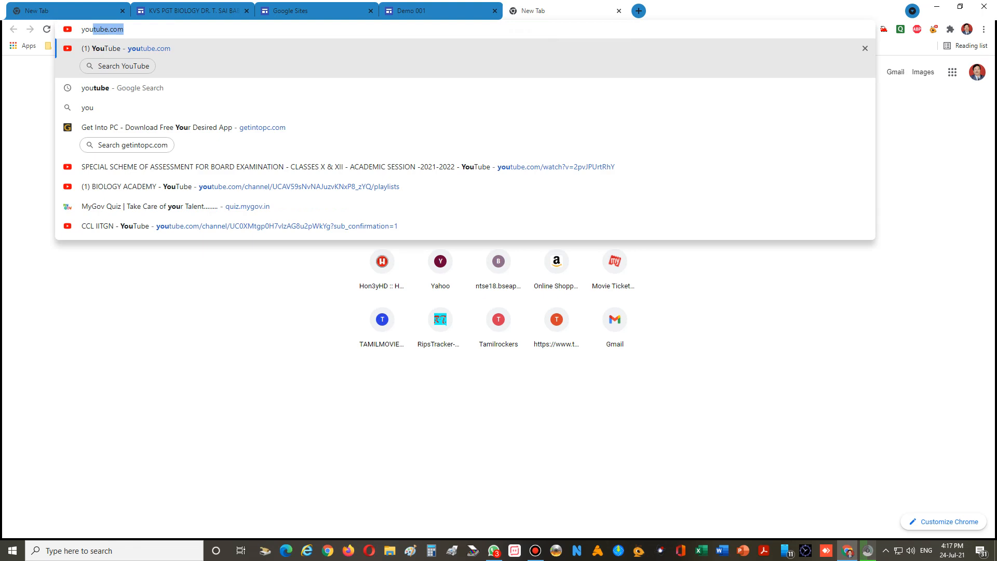
key(Return)
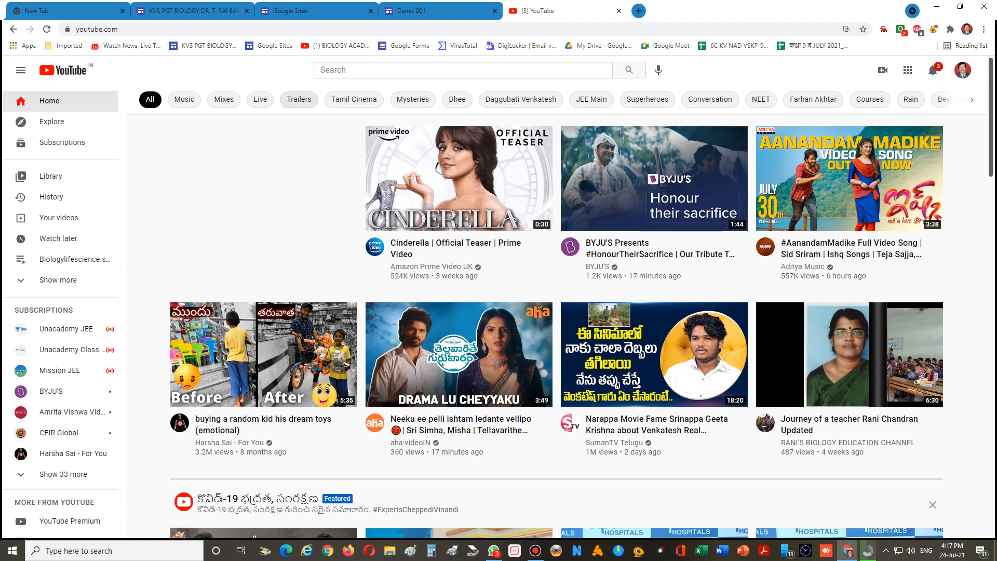
click(338, 45)
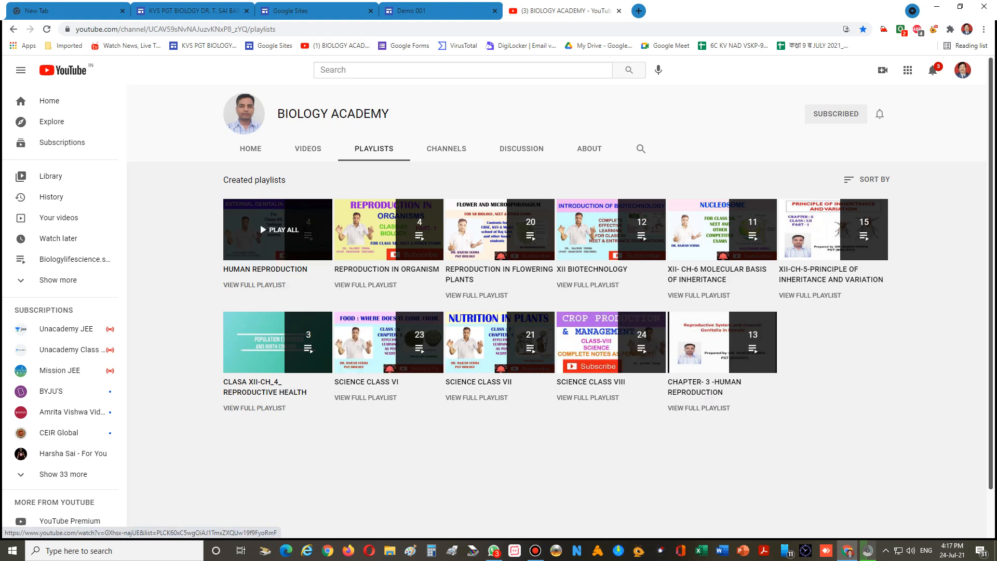
Open the HUMAN REPRODUCTION playlist's first video, pause it, and copy its web address
click(279, 229)
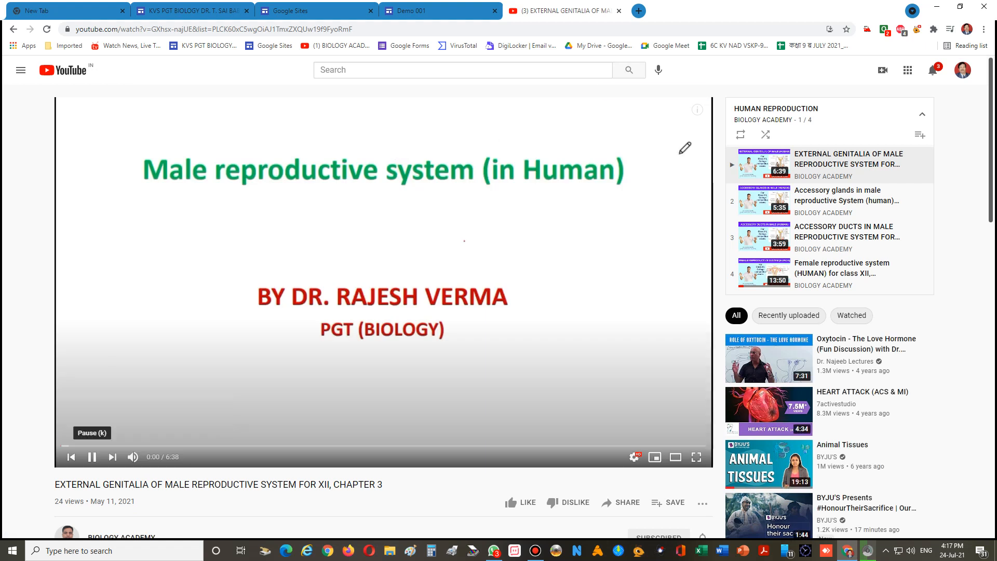
click(92, 457)
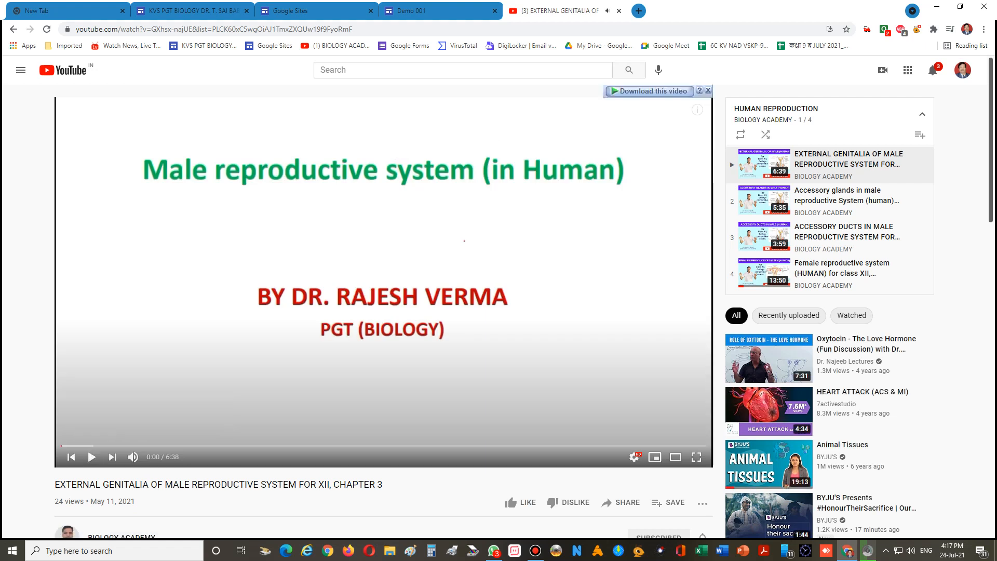
click(291, 29)
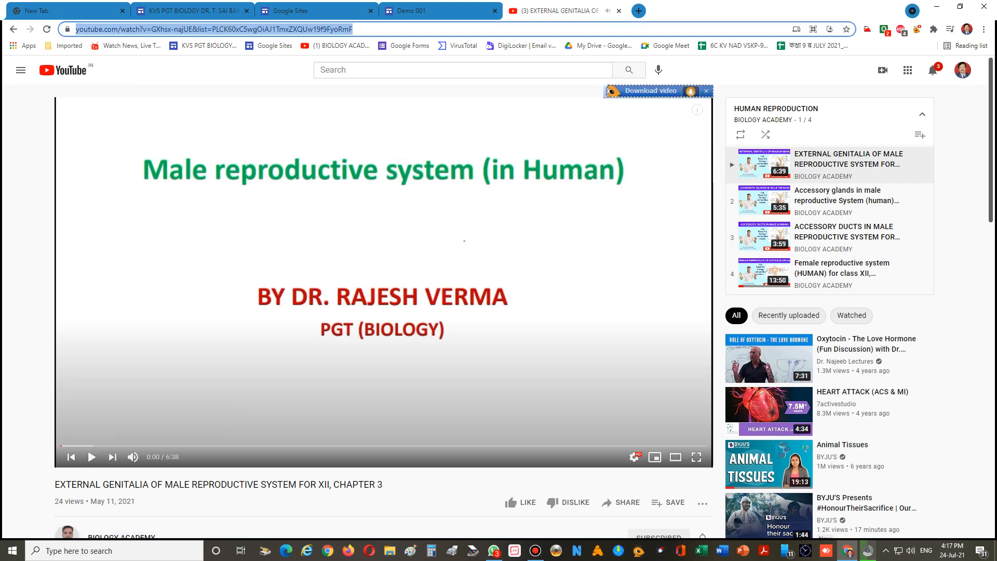
right_click(291, 29)
click(317, 82)
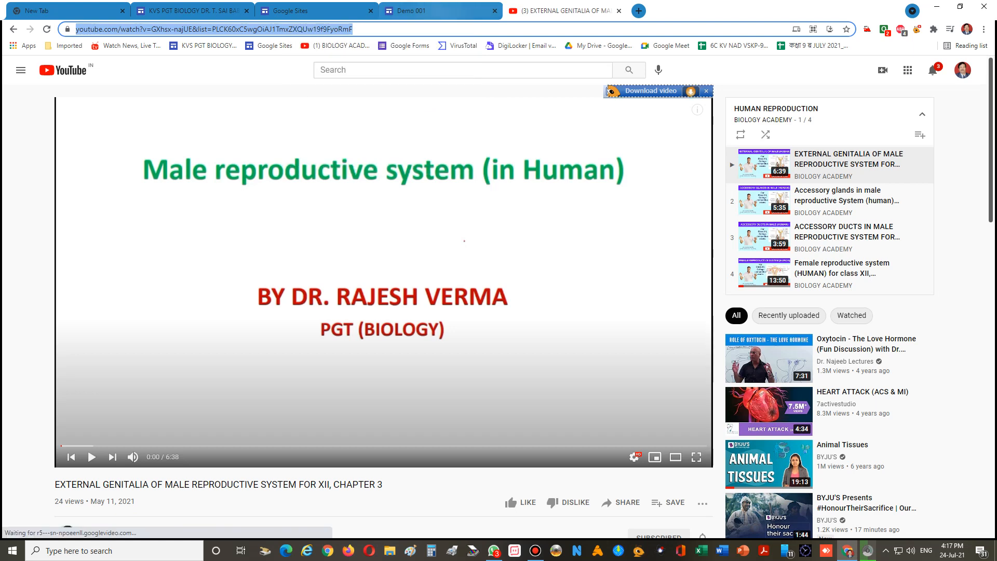
Return to the Demo 001 site and open the YouTube video picker for the first placeholder
click(415, 11)
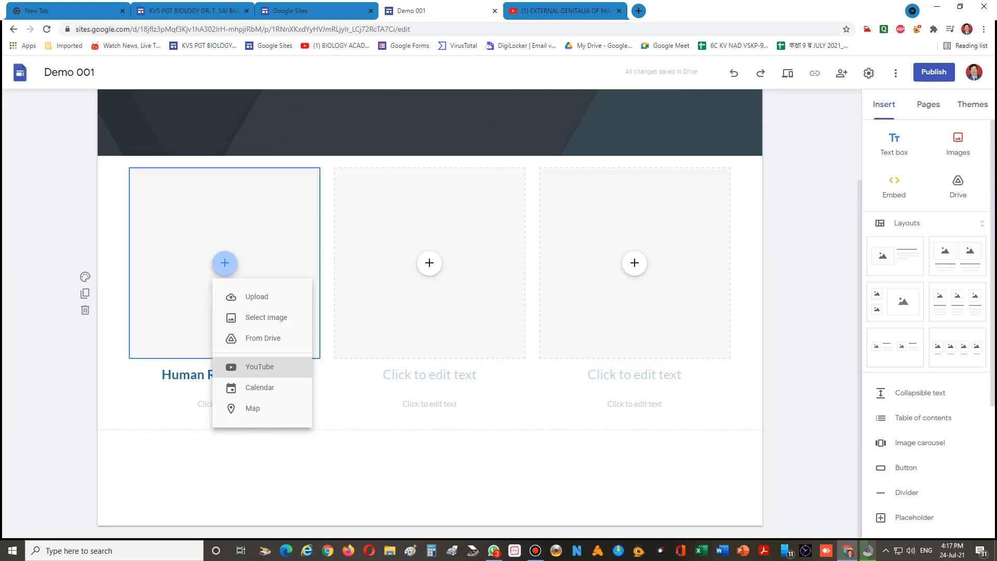
click(243, 367)
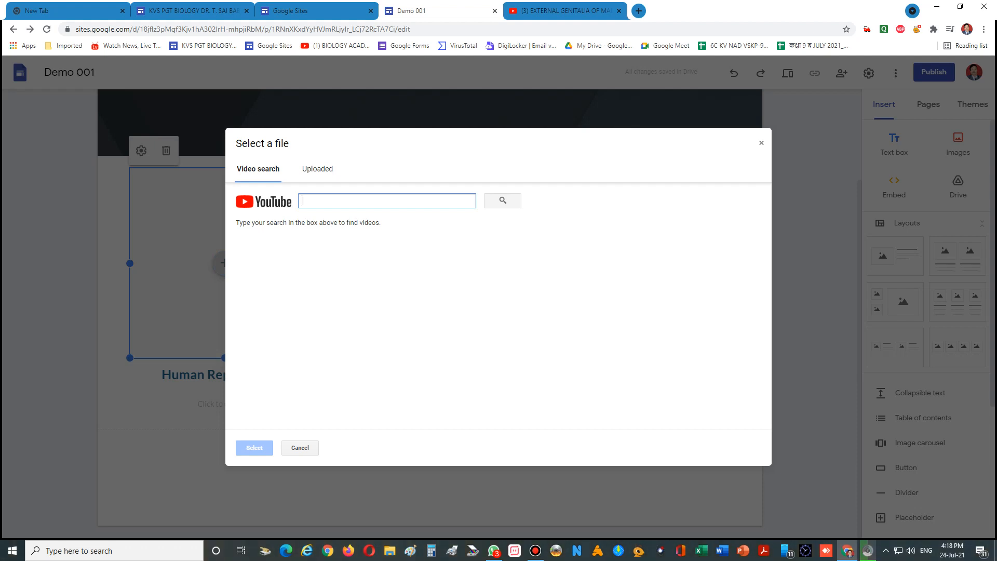
Search the YouTube videos for "byjus human reproduction" and look through the results
text(byju)
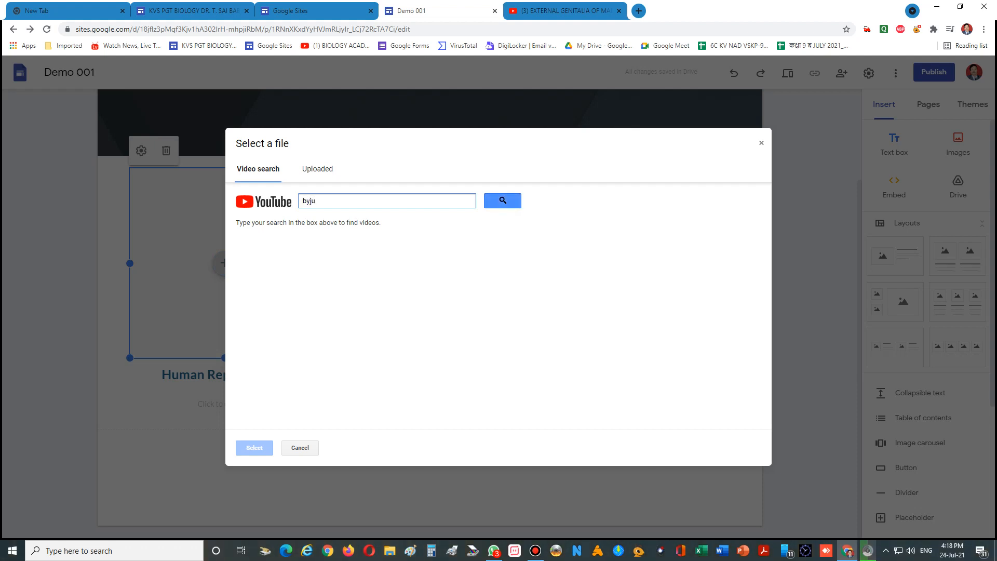
text(s human reproduction)
click(502, 201)
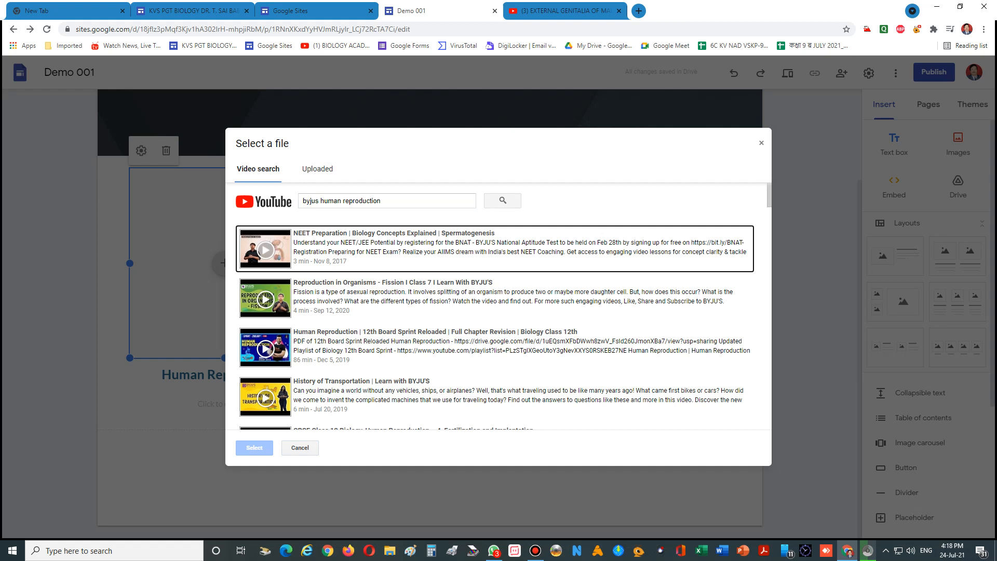
scroll(499, 307, down, 1)
scroll(499, 306, down, 1)
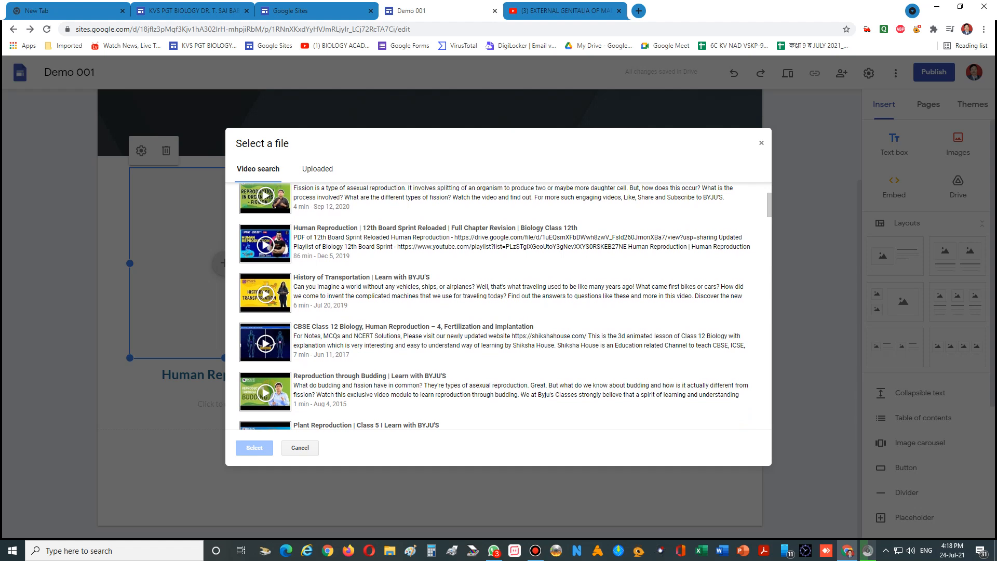
scroll(499, 306, down, 2)
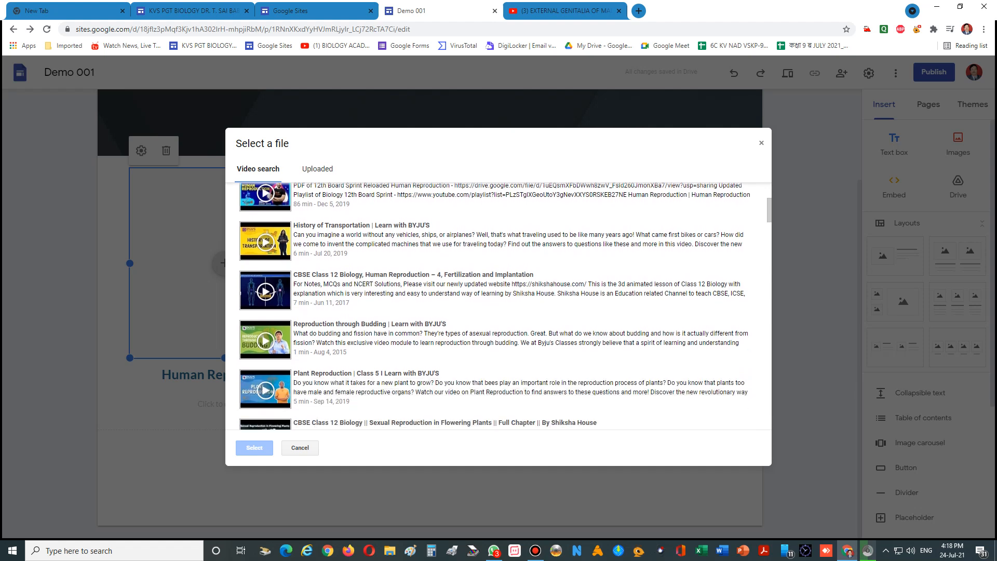
scroll(499, 306, up, 4)
Search the YouTube videos for "Reproduction Byju's" instead and browse the results for a suitable video
drag(381, 200, 303, 200)
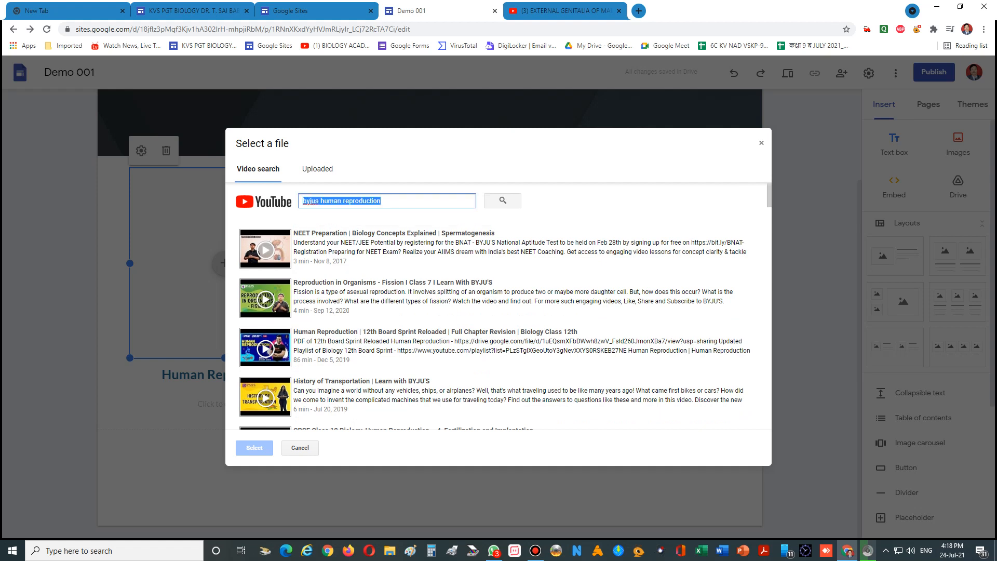
text(Rep)
key(BackSpace)
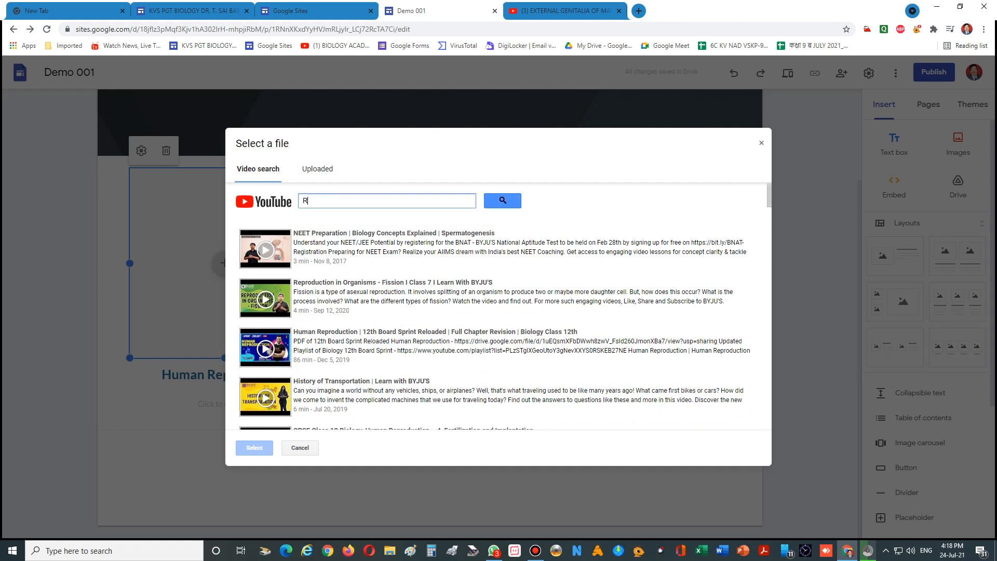
text(eproduction Byju's)
key(Return)
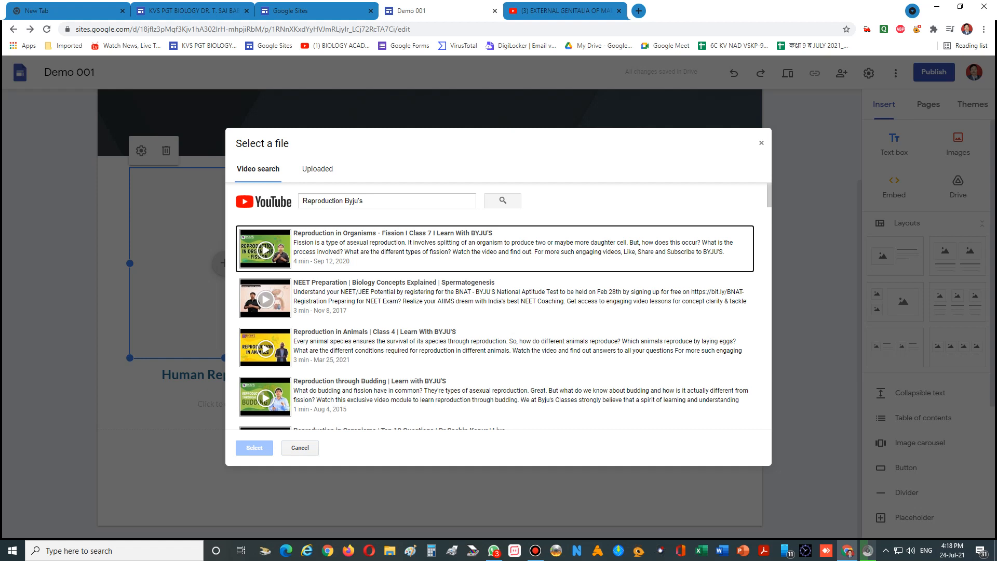
scroll(504, 307, down, 1)
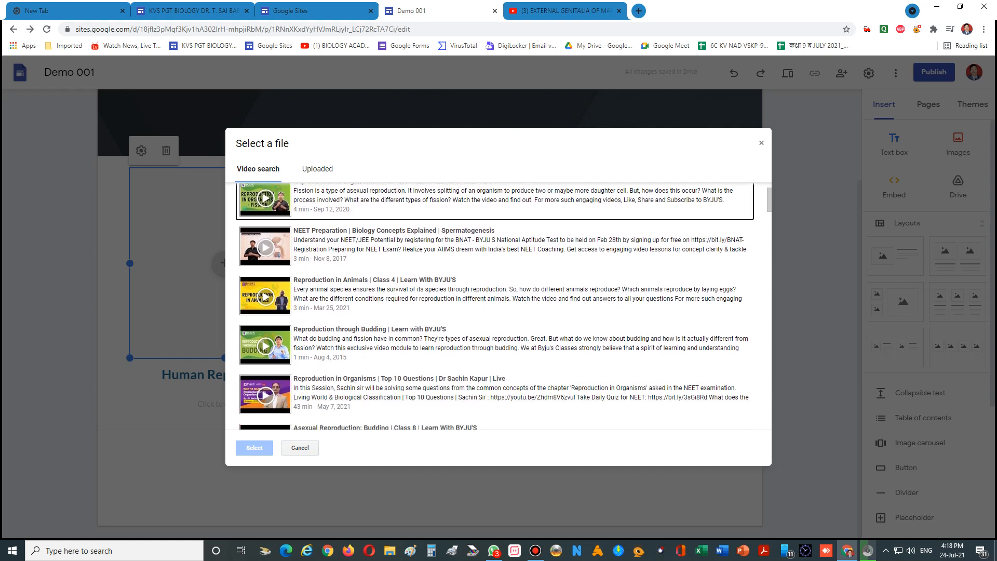
scroll(503, 306, down, 1)
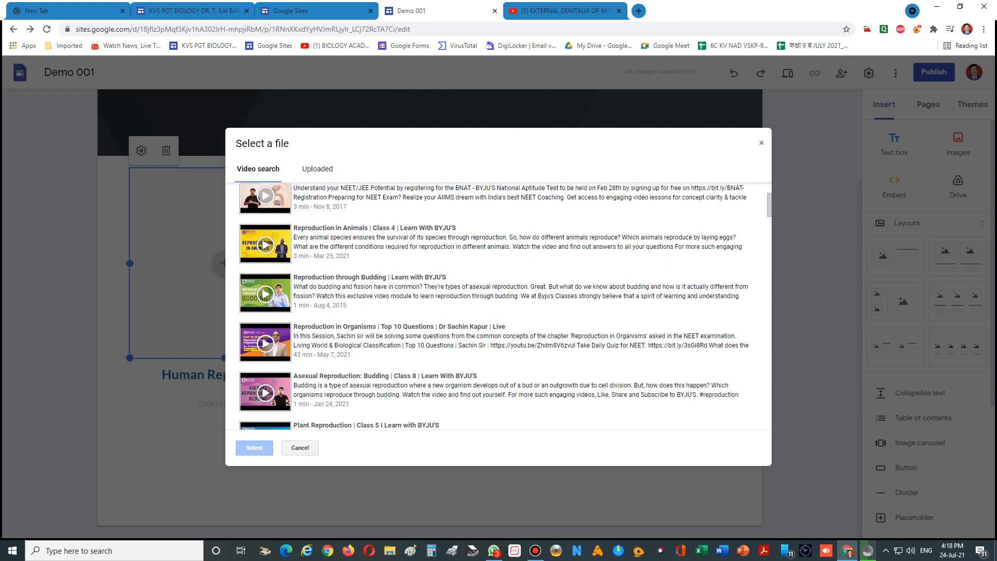
scroll(504, 307, down, 1)
scroll(504, 306, down, 1)
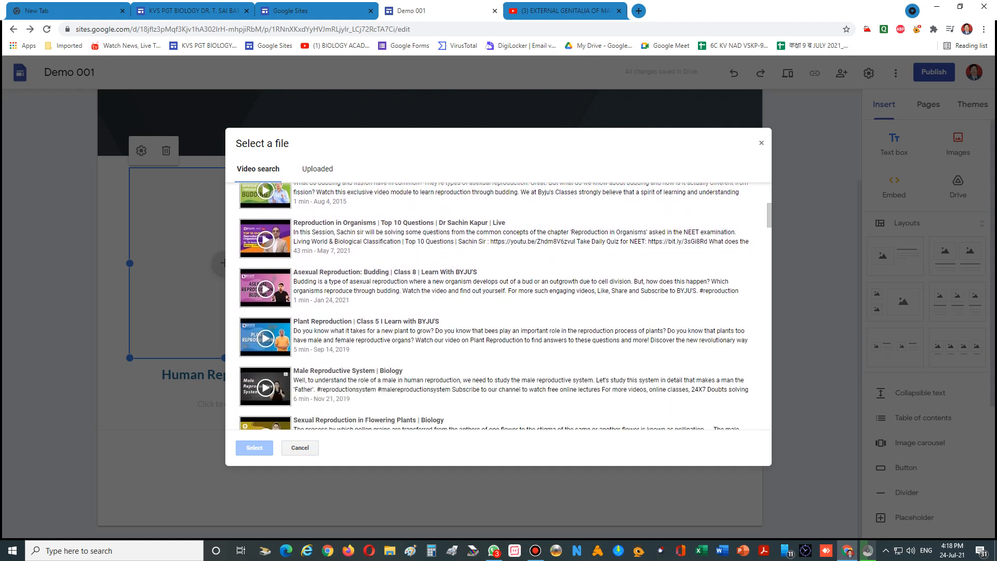
scroll(504, 307, down, 4)
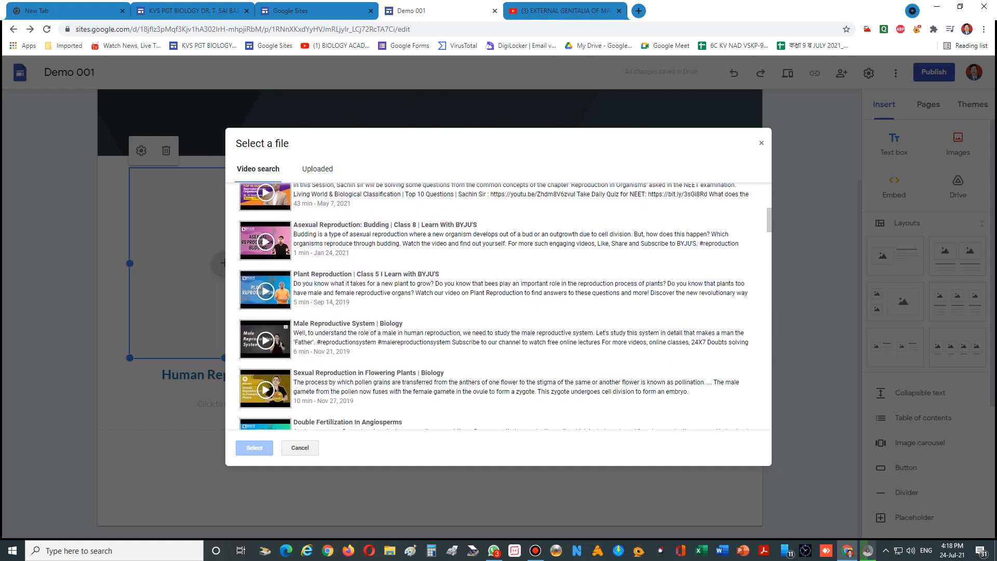
scroll(499, 306, down, 2)
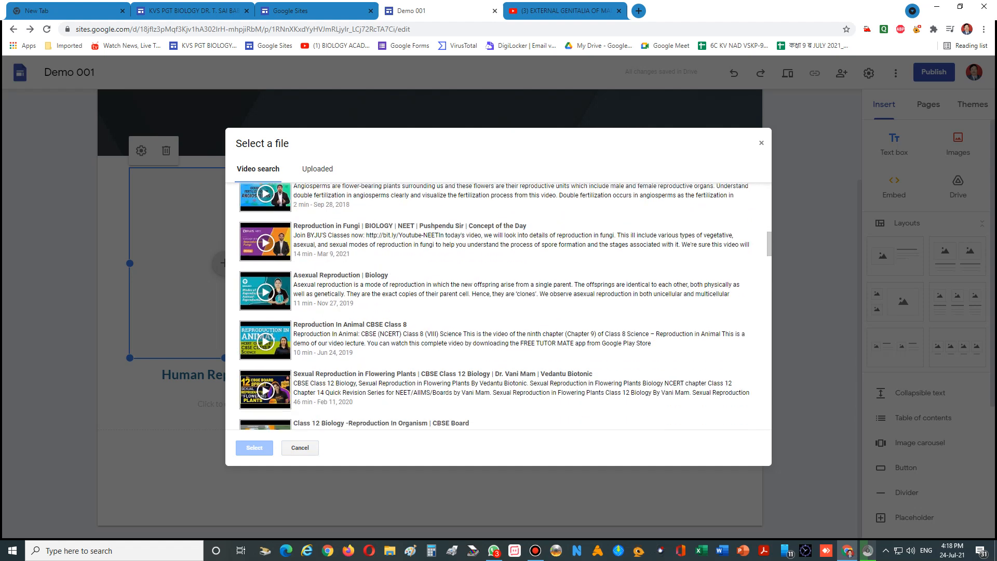
scroll(499, 306, up, 10)
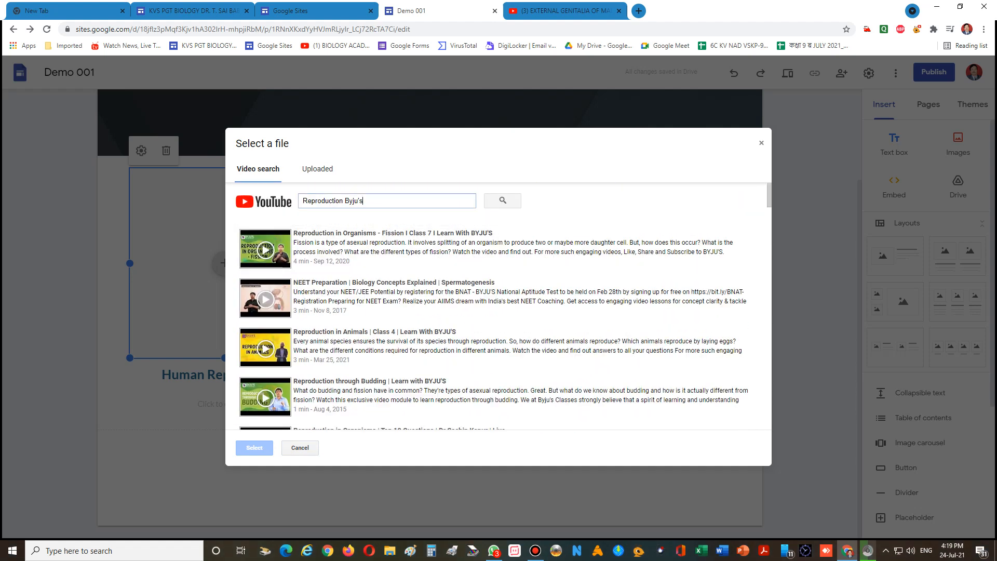
Find the video by its copied web address and insert it into the first placeholder above "Human Reproduction"
drag(364, 200, 302, 200)
key(ctrl+v)
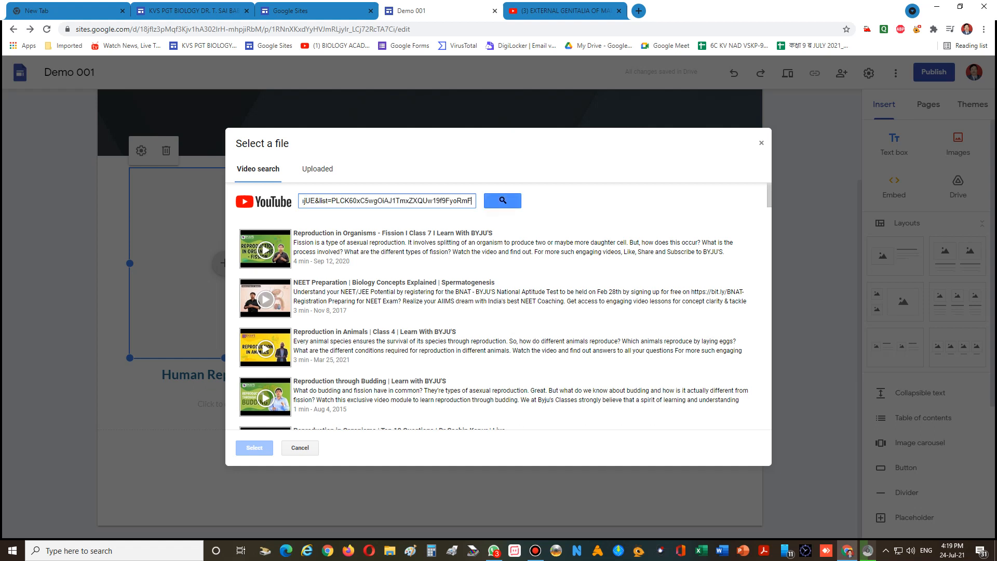
click(502, 200)
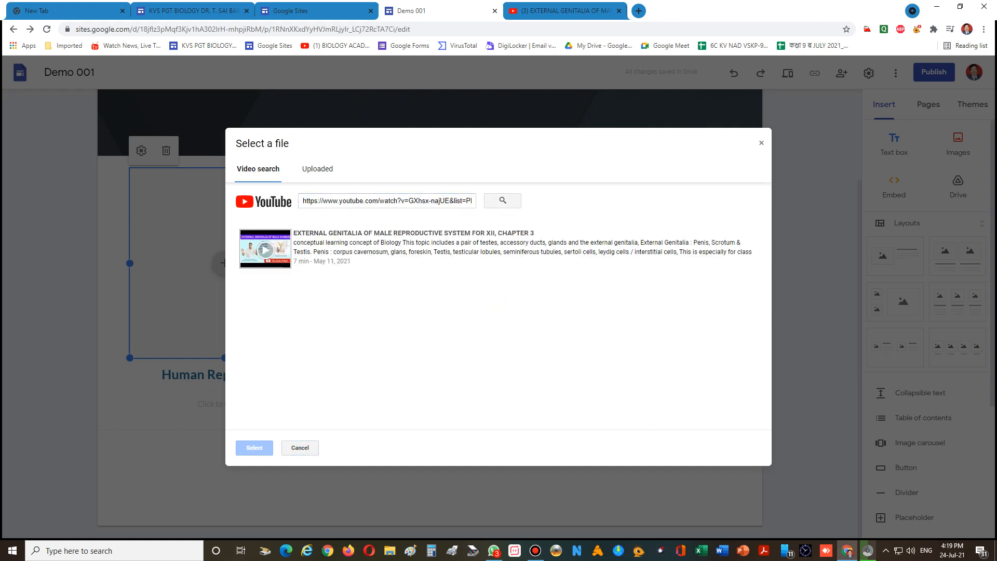
click(418, 249)
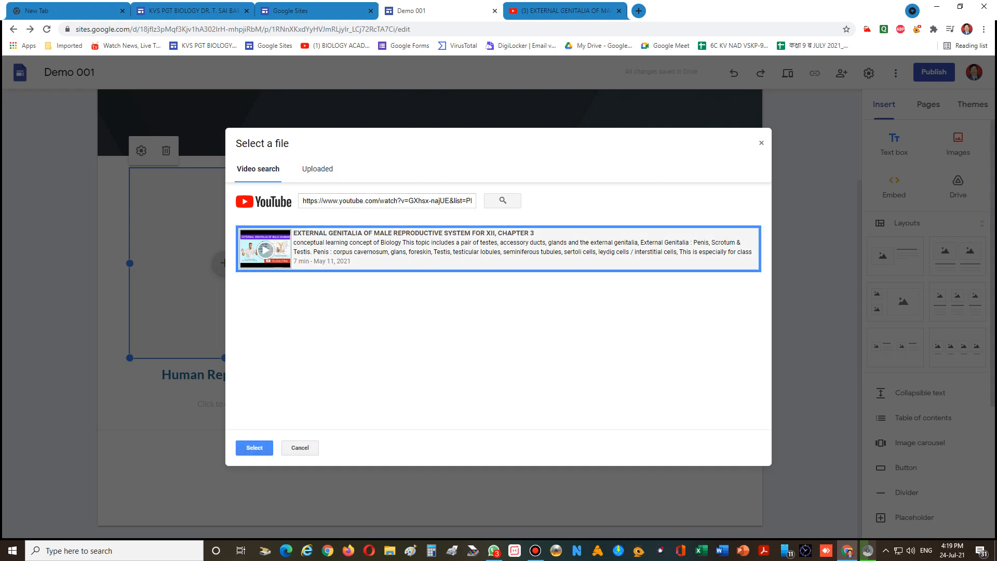
click(255, 448)
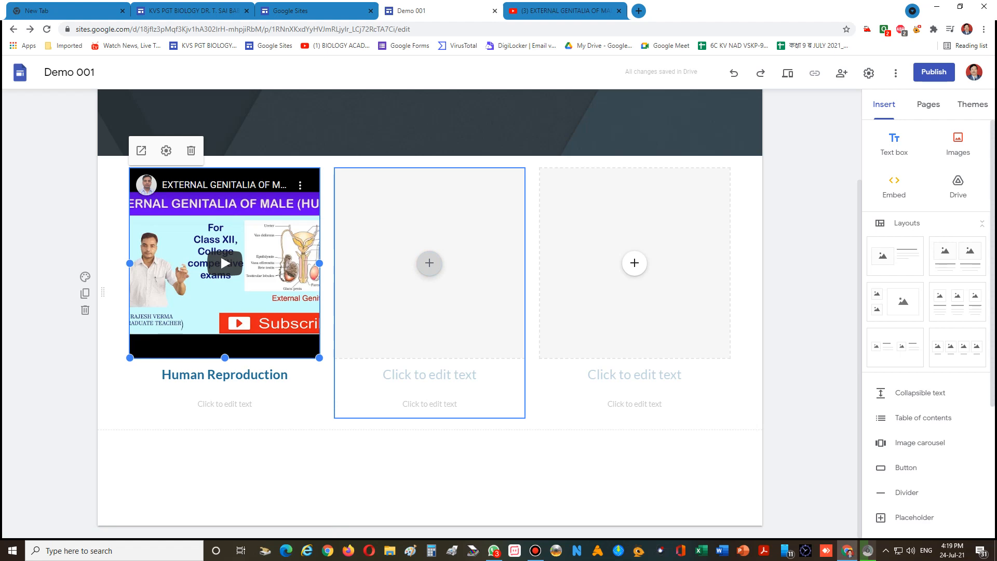
scroll(634, 291, up, 2)
scroll(635, 291, down, 2)
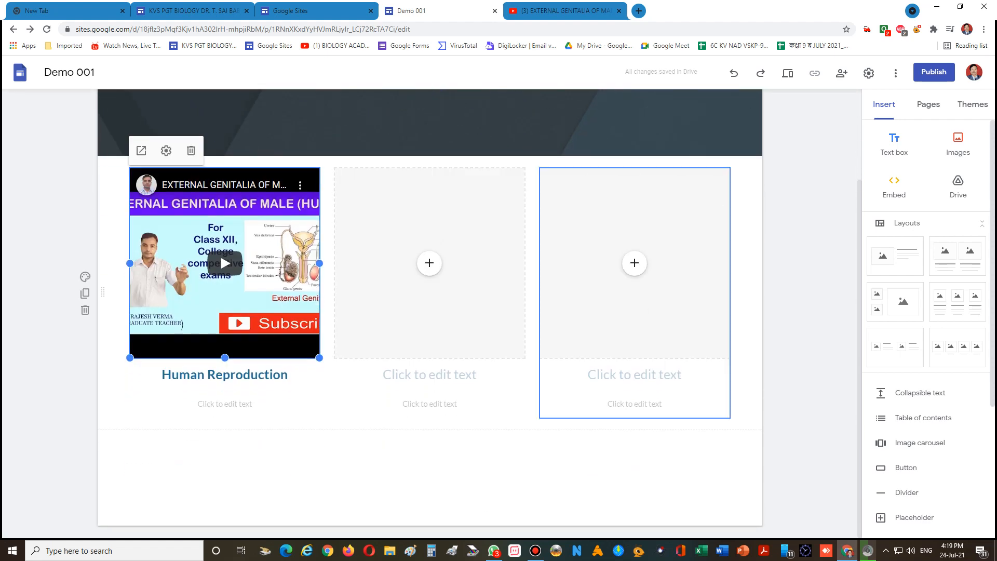
Search the YouTube videos for "Byju's 12 class Human Reproduction" to fill the middle placeholder
click(429, 263)
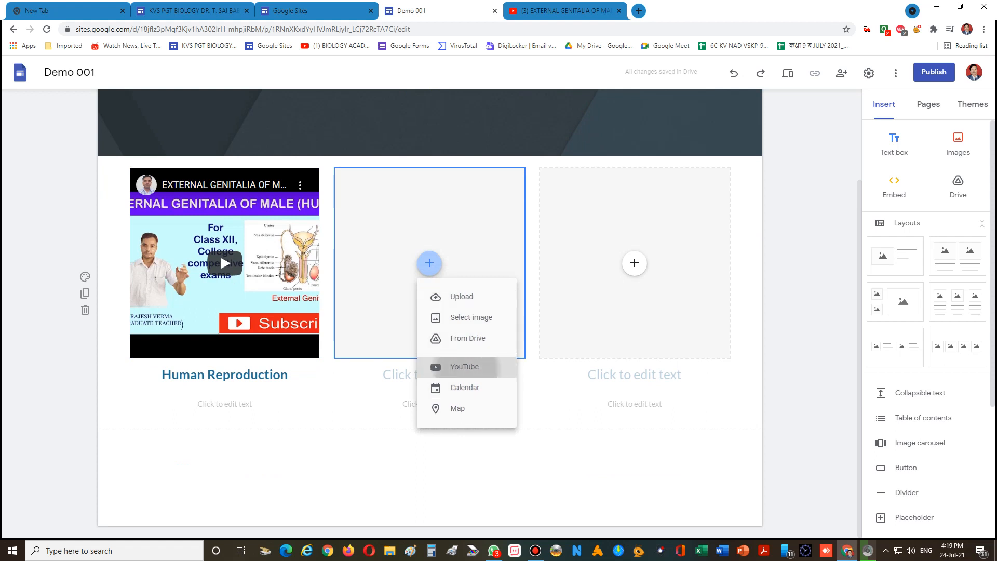
click(464, 366)
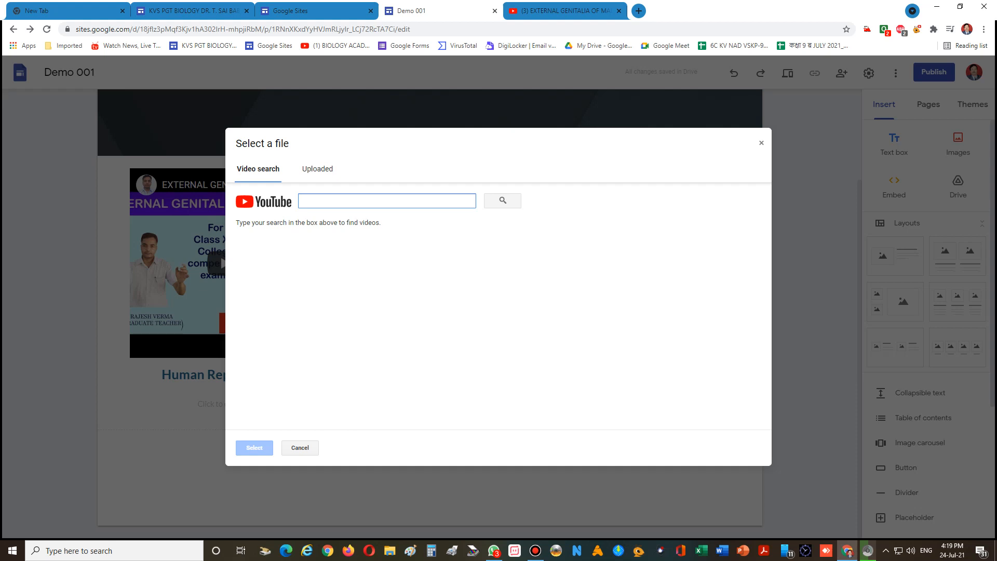
text(Byj)
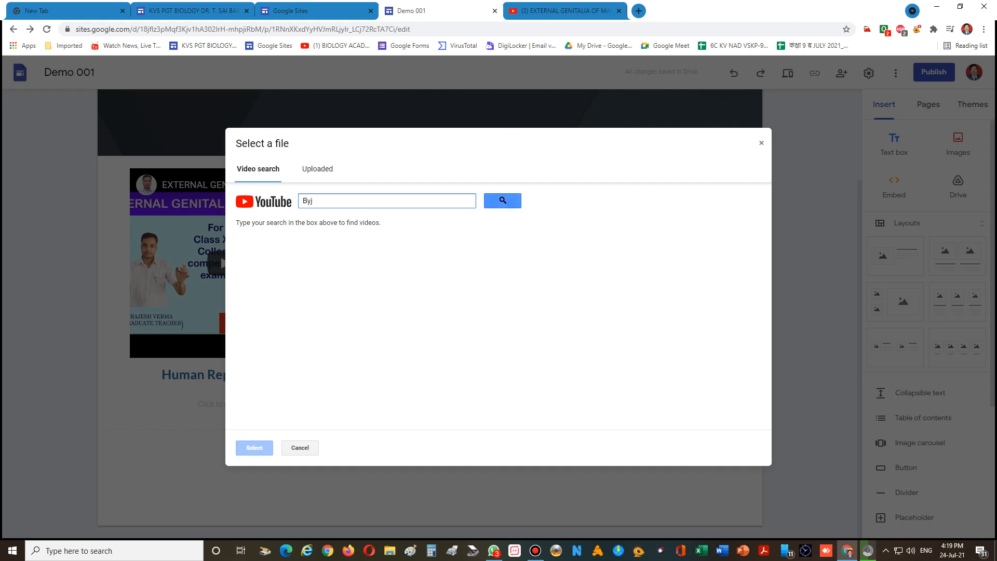
text(u's 12 class Human r)
key(F11)
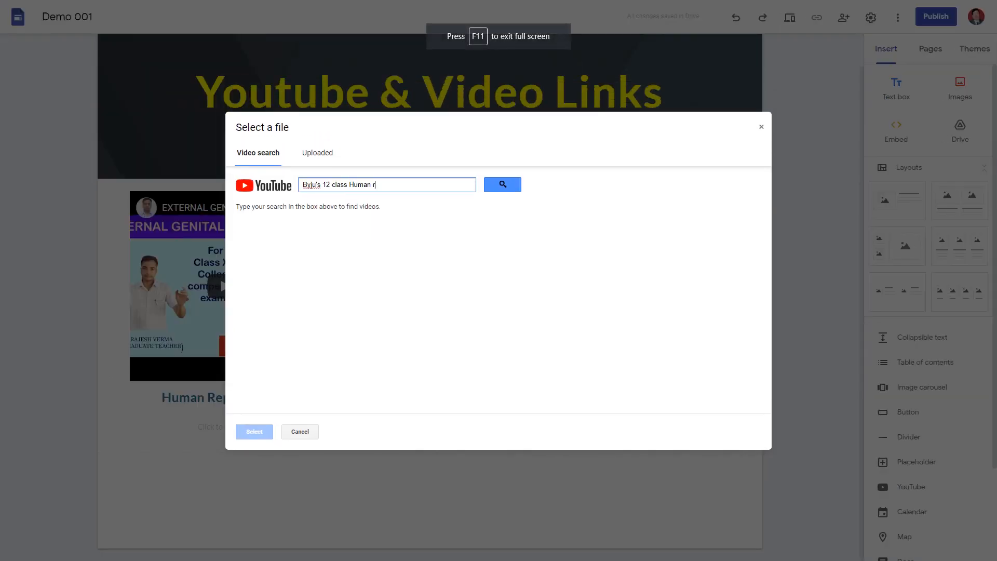
key(F11)
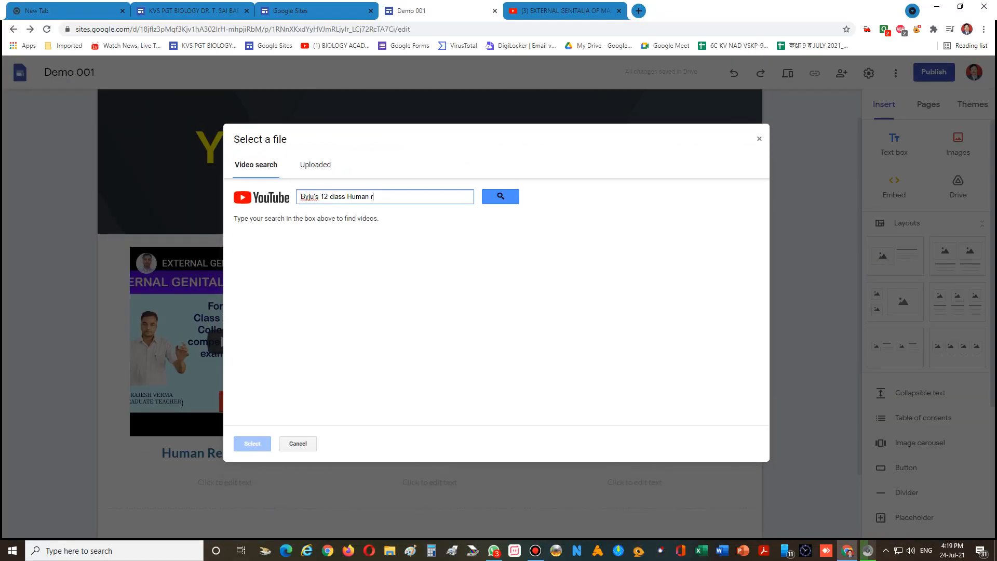
text(Reproduction)
key(Return)
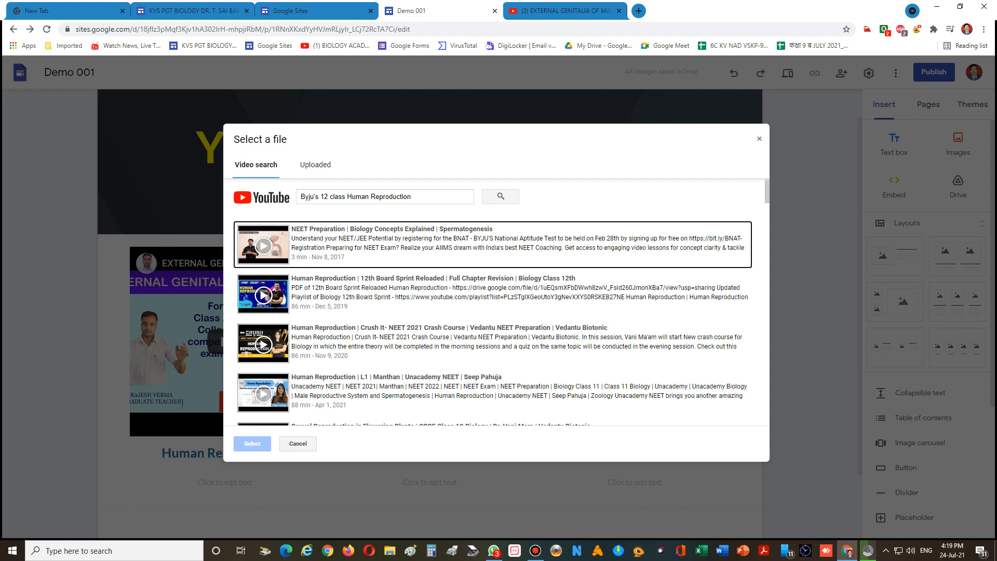
Insert the video "NEET Preparation | Biology Concepts Explained | Spermatogenesis" into the middle placeholder
click(492, 244)
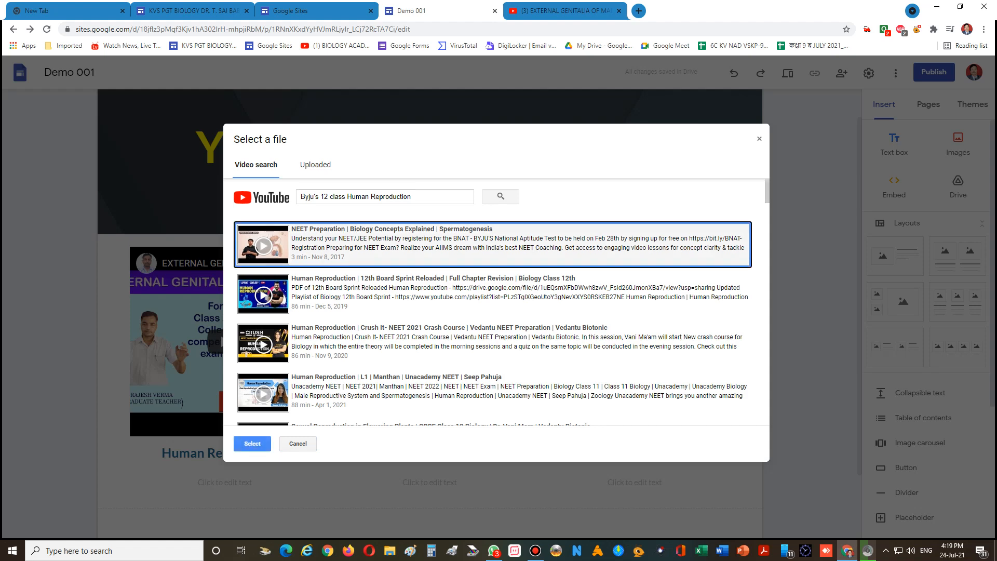
click(252, 443)
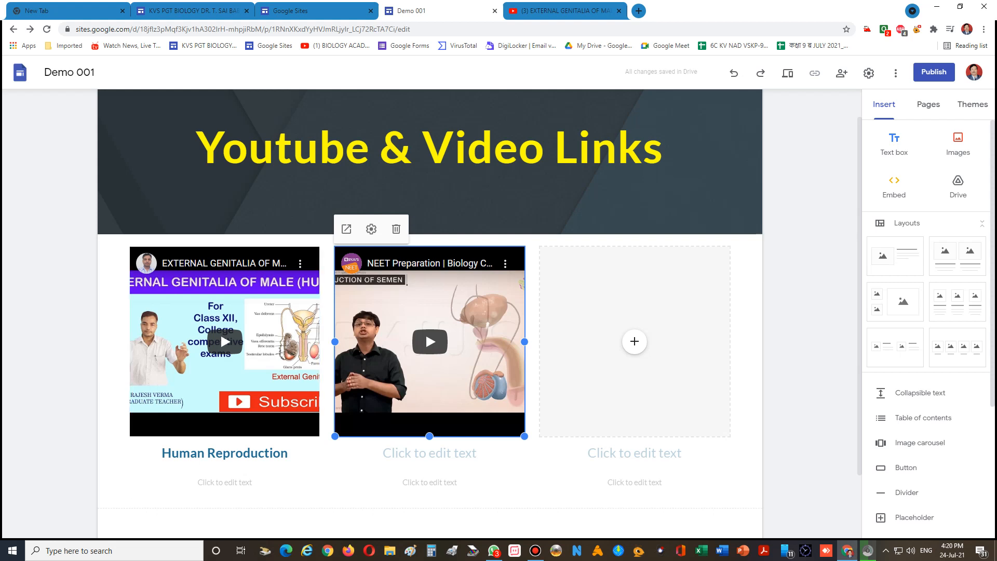
scroll(221, 332, up, 1)
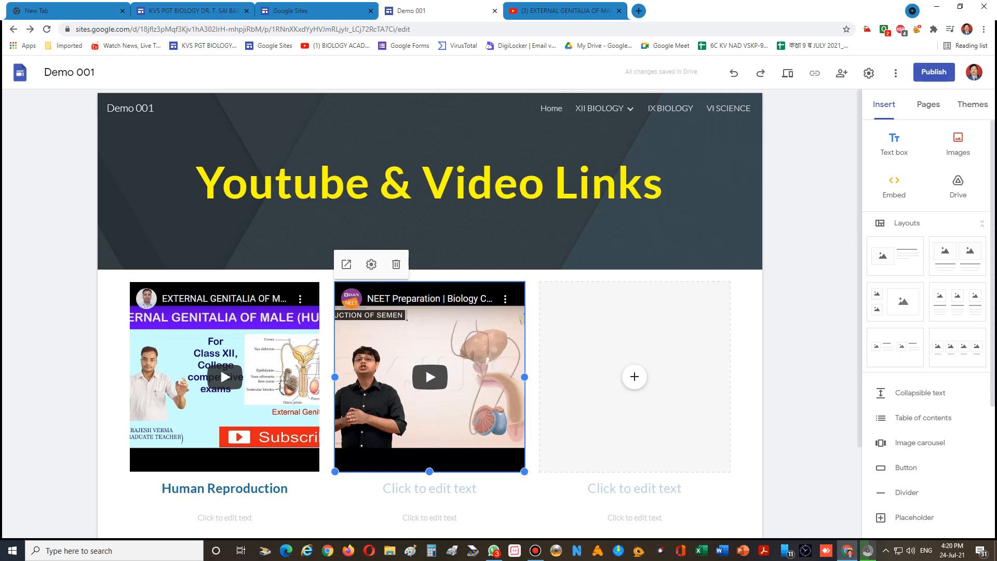
key(ctrl+alt+d)
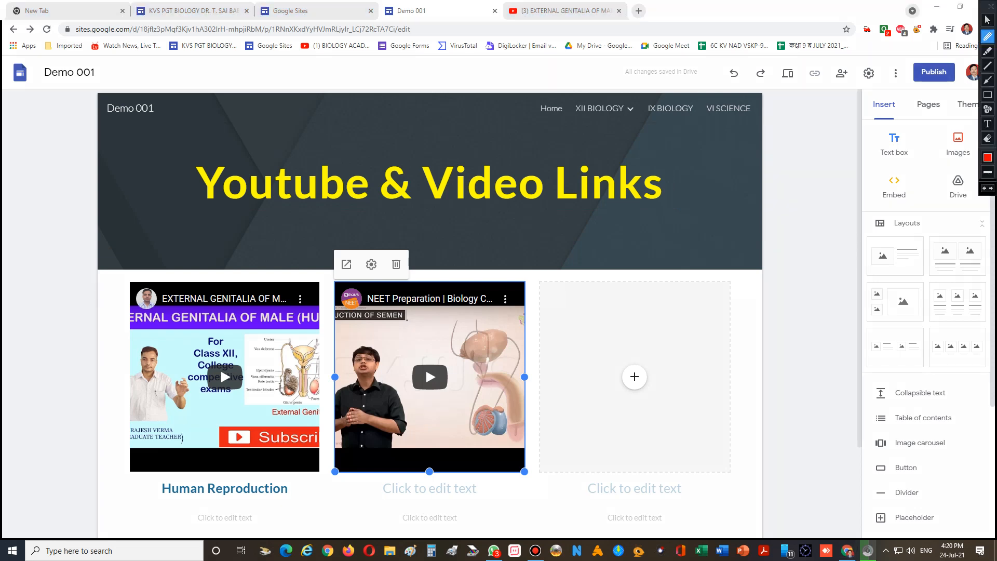
mouse_move(962, 58)
mouse_down()
mouse_move(934, 56)
mouse_move(901, 73)
mouse_move(943, 92)
mouse_move(968, 86)
mouse_move(962, 64)
mouse_up()
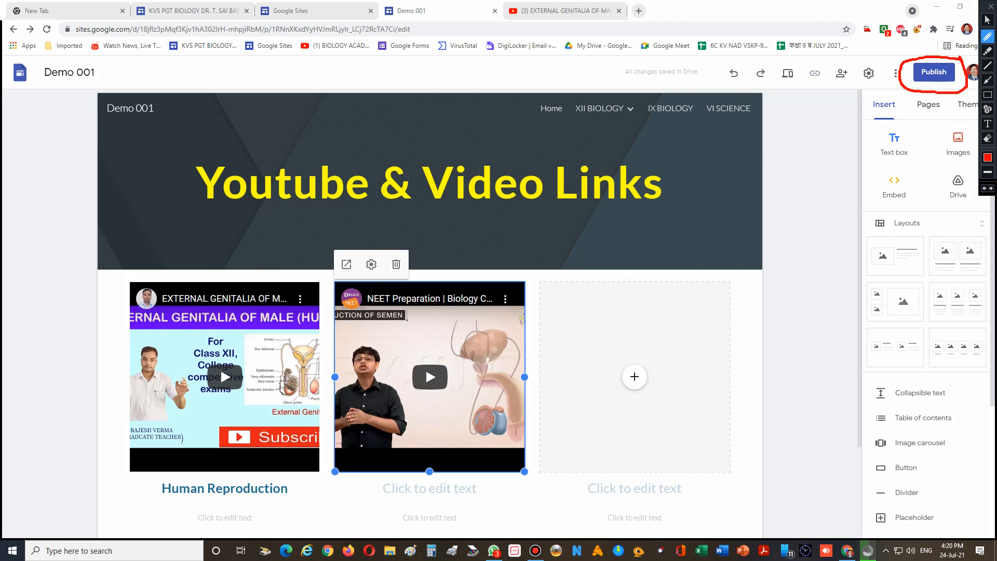
key(Escape)
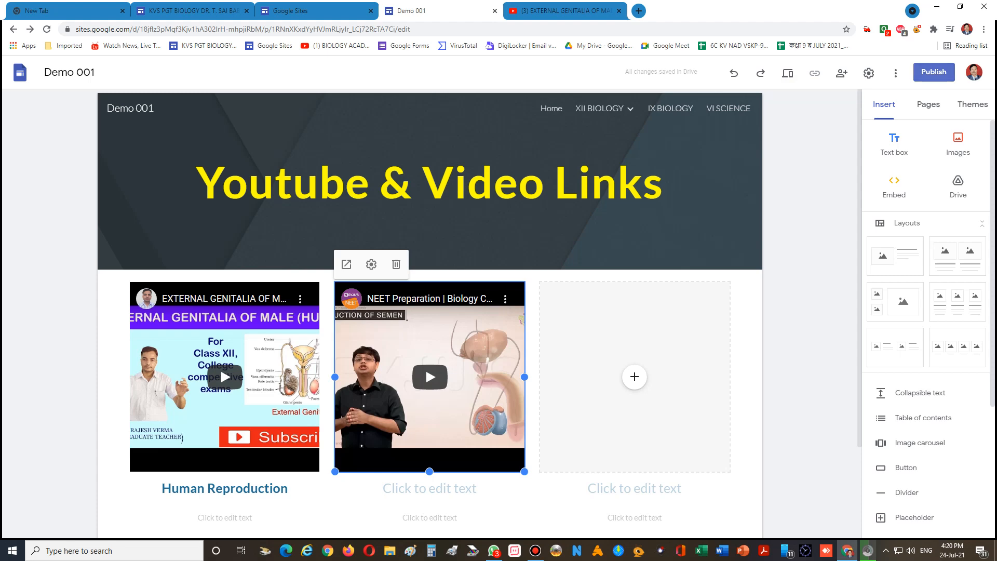
Start publishing the site to the web and try "biology-science-cbse" as its web address
click(934, 71)
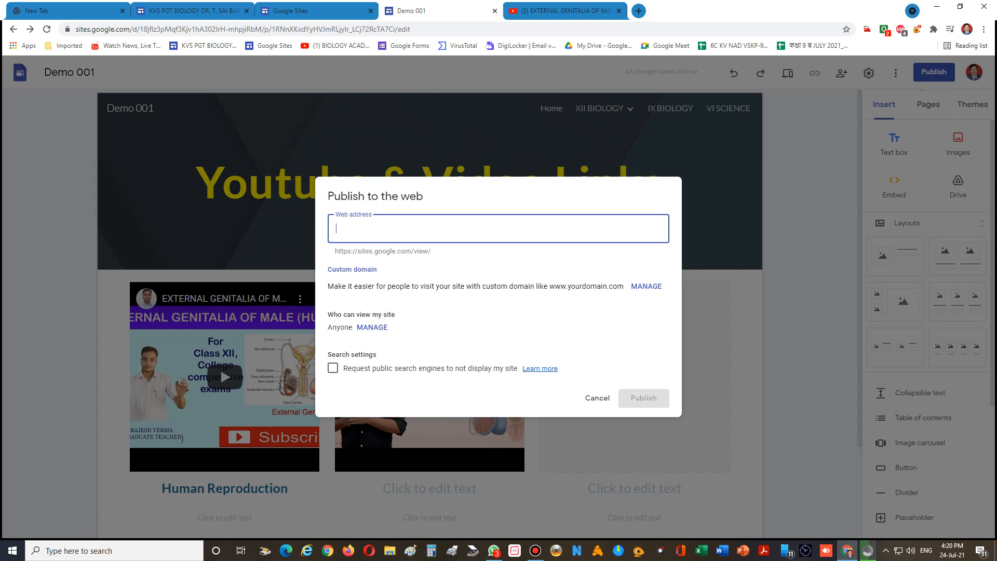
text(biology-science)
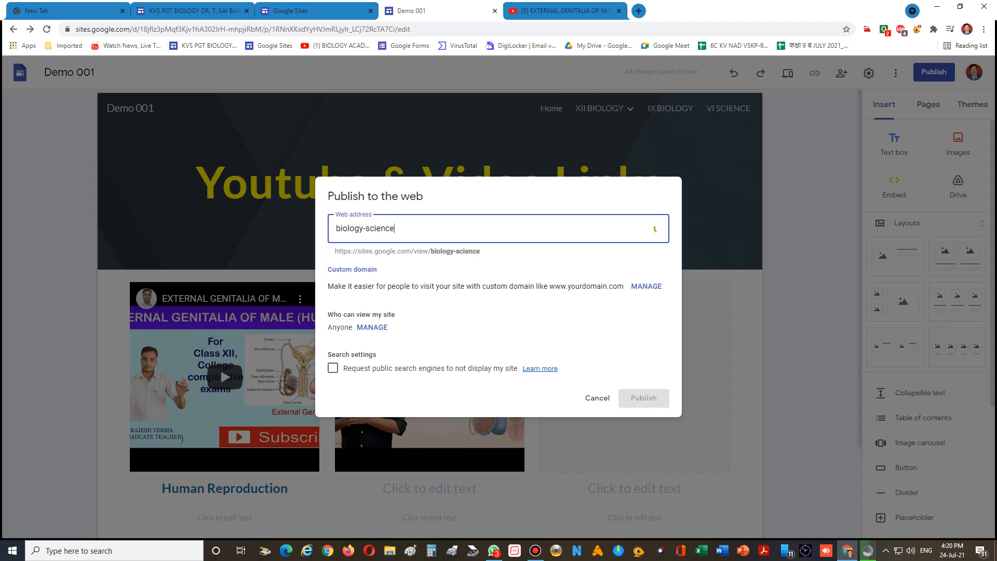
text(-cbse)
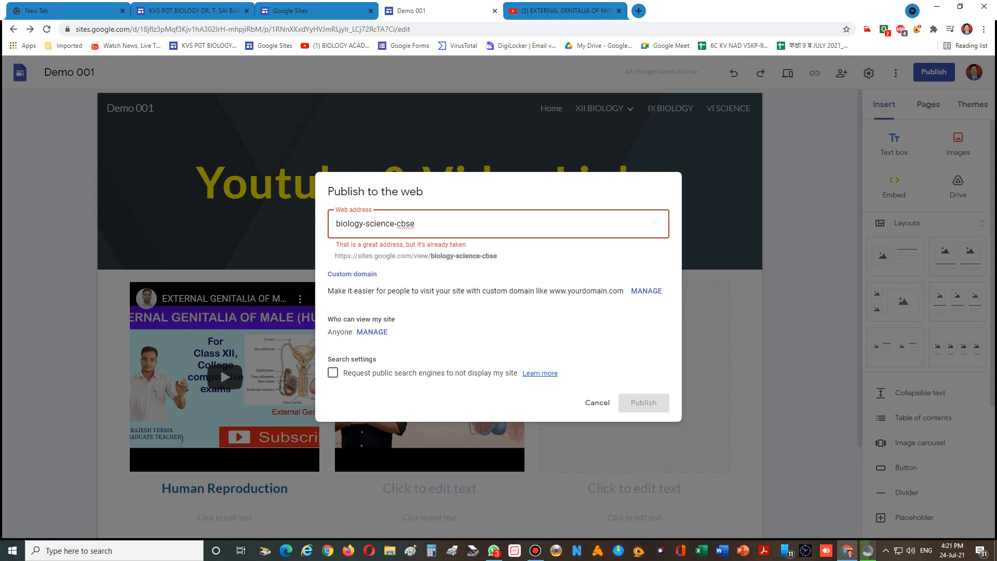
Replace the web address with "biology-science-material" and publish the site
key(shift+Left)
key(shift+Left)
key(shift+Left)
key(shift+Left)
key(shift+Left)
key(shift+Left)
key(shift+Left)
key(shift+Left)
key(shift+Left)
key(shift+Left)
key(shift+Left)
key(shift+Left)
key(shift+Left)
key(shift+Left)
key(shift+Left)
key(shift+Left)
key(shift+Left)
key(shift+Left)
key(shift+Left)
key(shift+Left)
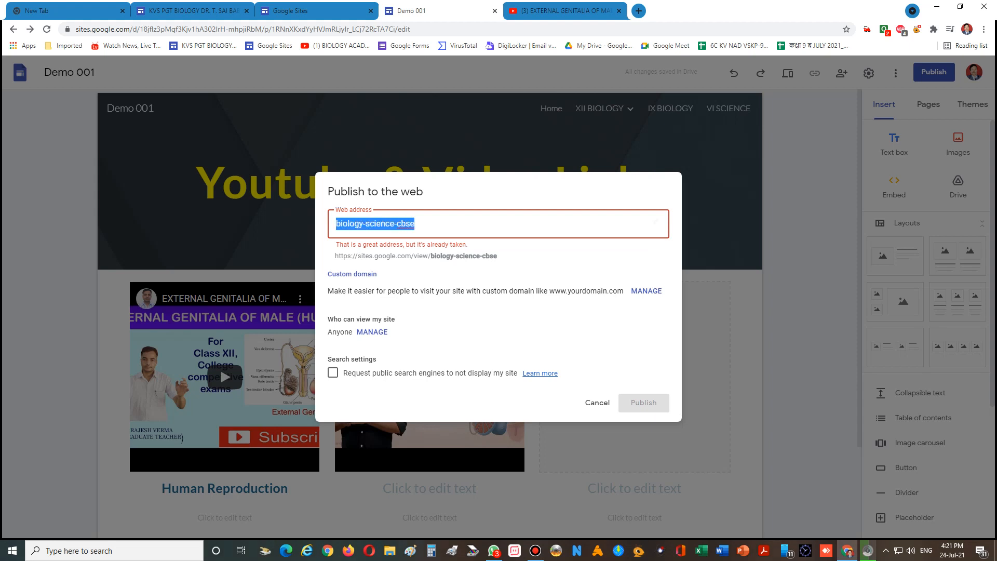
text(biology)
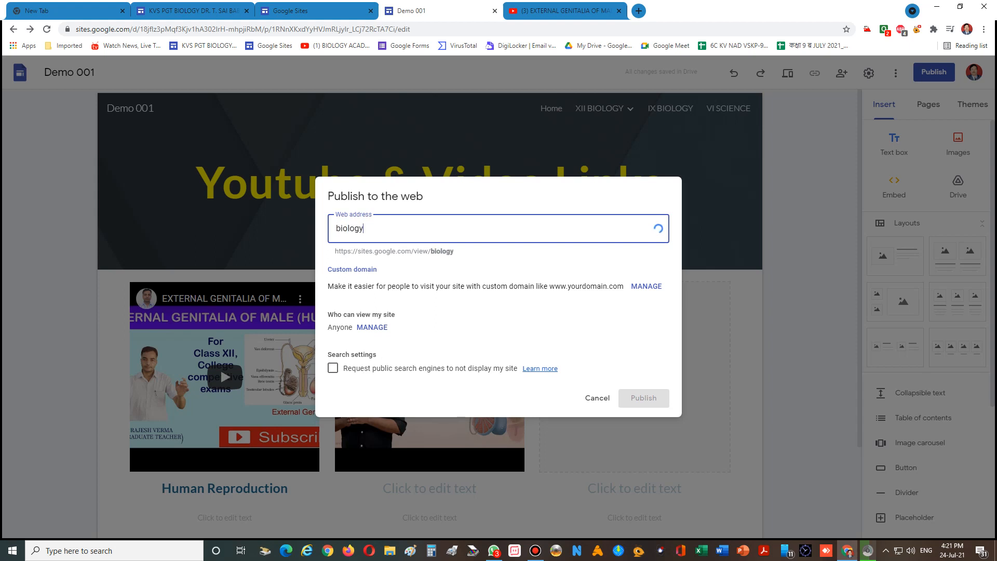
text(-science-)
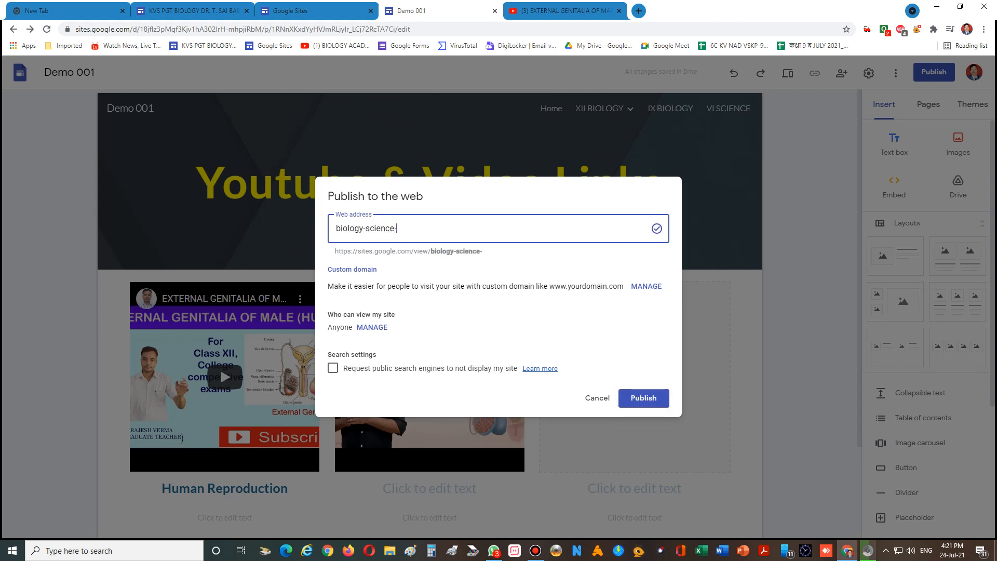
text(m)
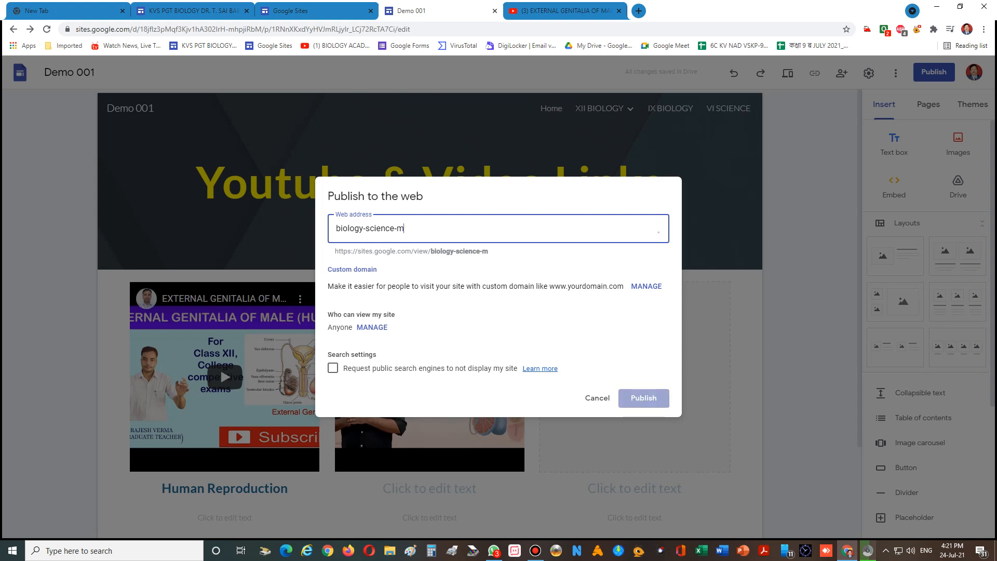
text(ateri)
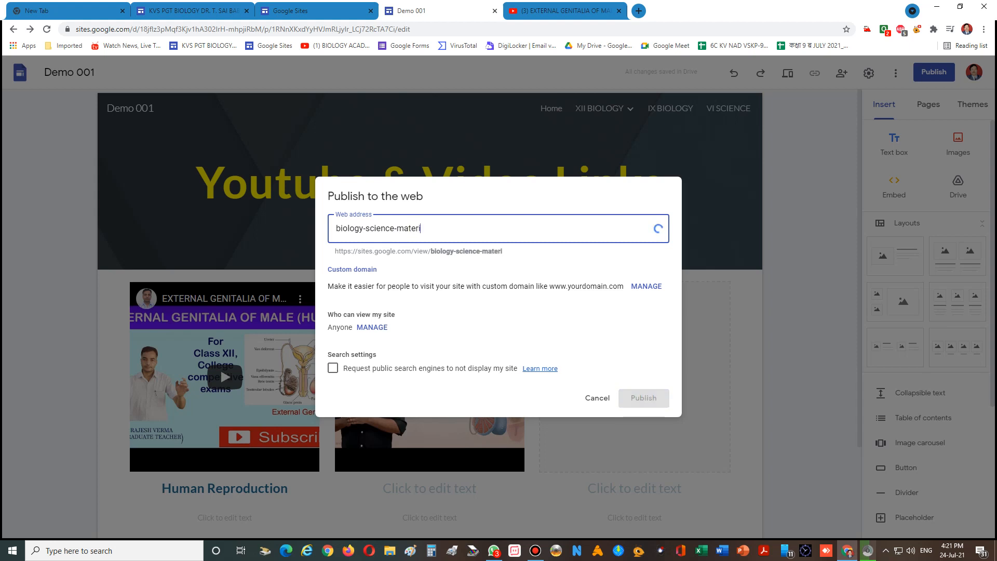
key(BackSpace)
key(BackSpace)
key(BackSpace)
key(BackSpace)
key(BackSpace)
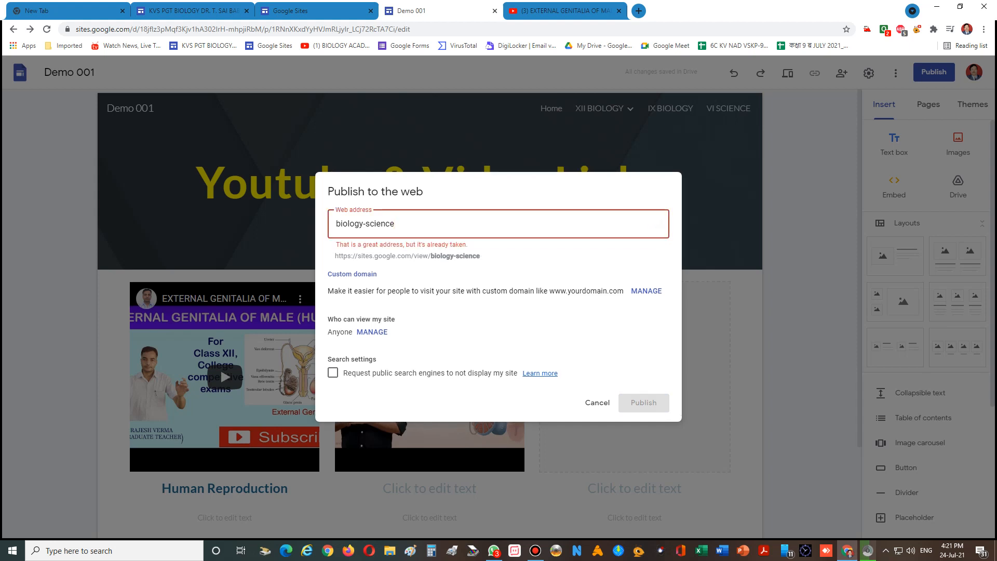
text(-mat)
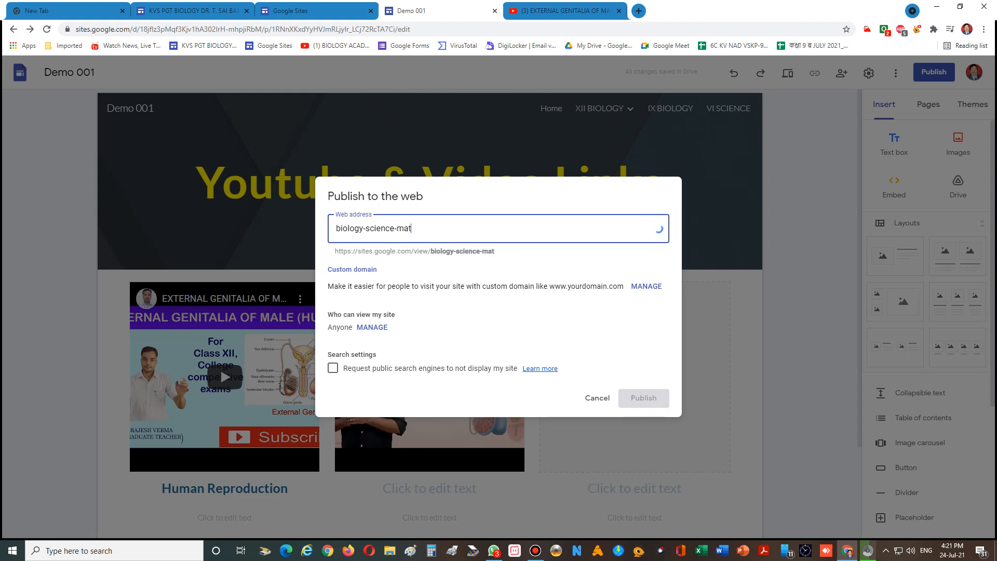
text(erial)
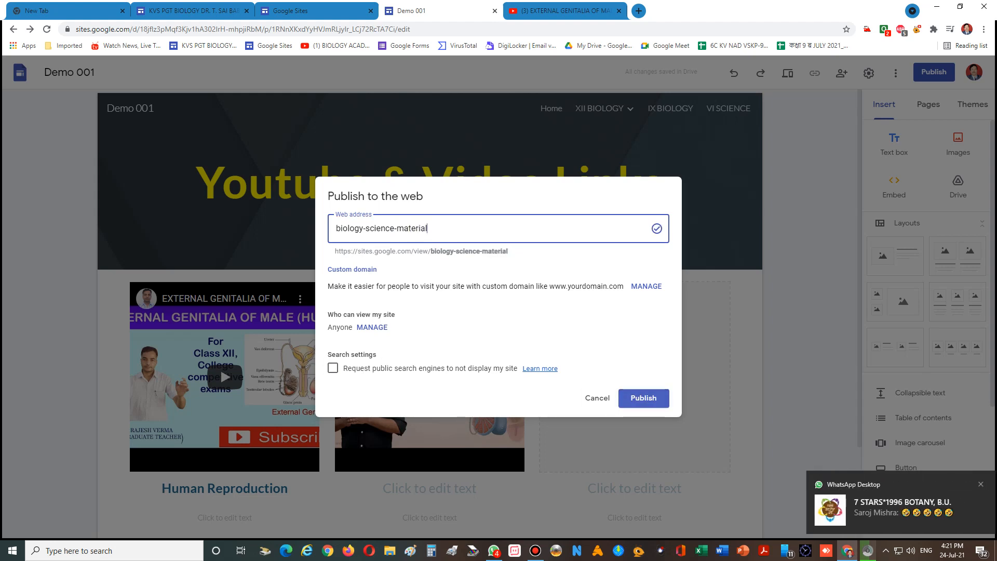
click(643, 398)
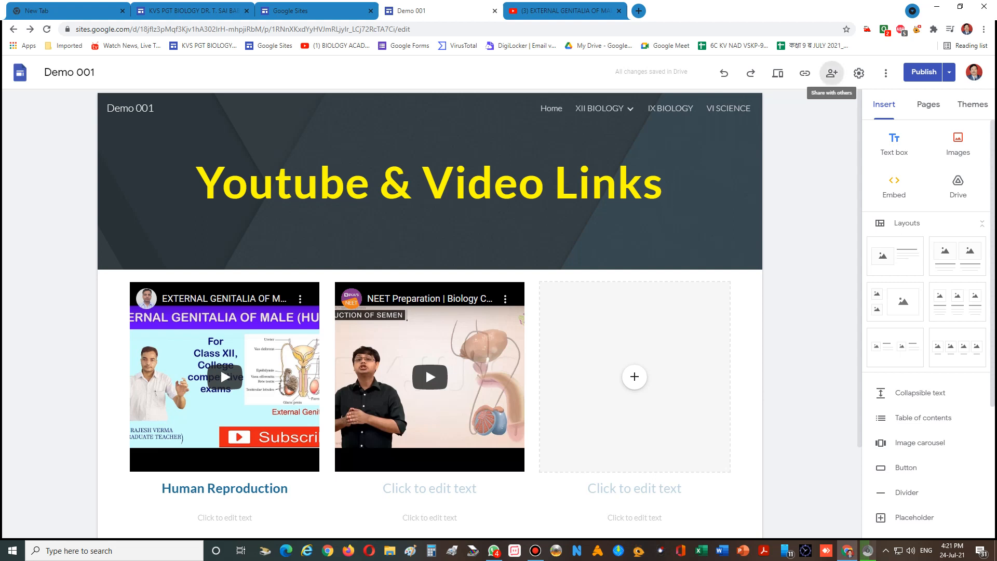
View the site's options for sharing with people and groups and close them without changes
click(832, 72)
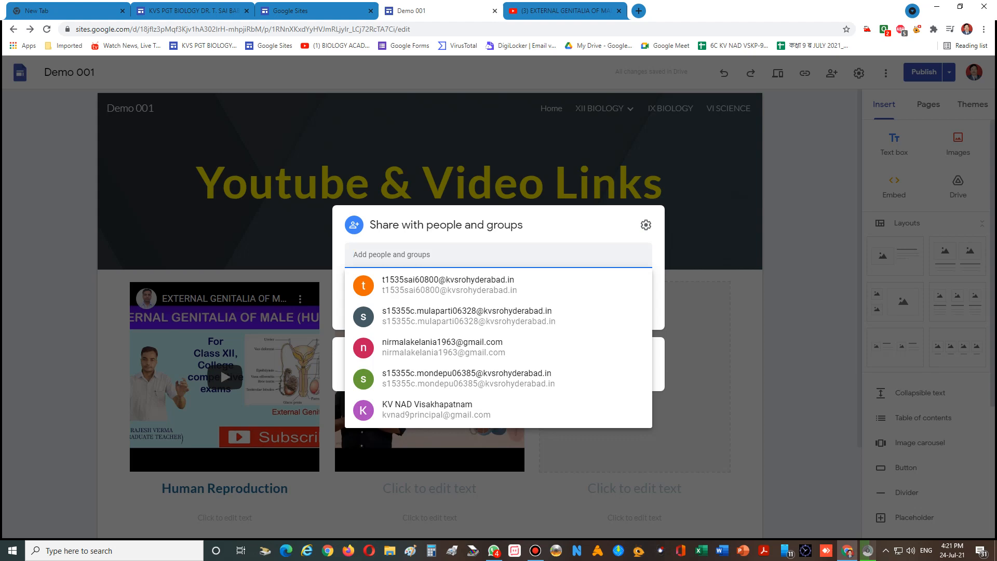
key(Escape)
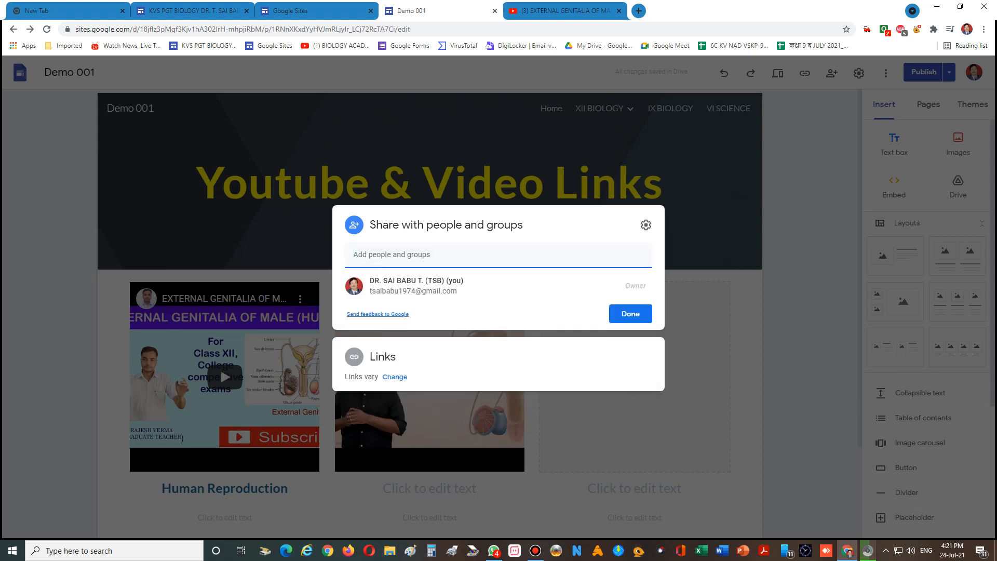
key(Escape)
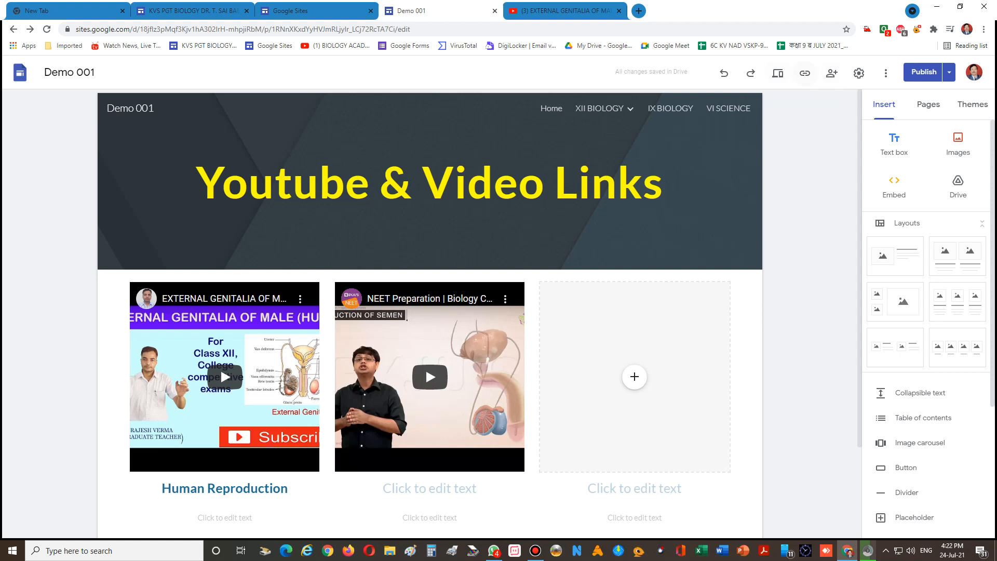
Copy the published site link of the Youtube & Video Links page to the clipboard
key(ctrl+alt+d)
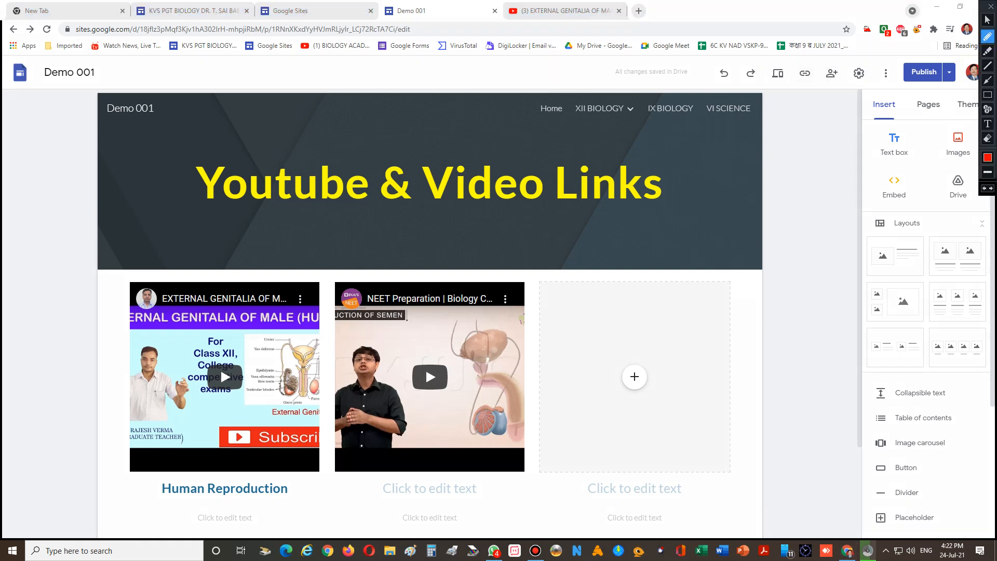
mouse_move(814, 67)
mouse_down()
mouse_move(794, 70)
mouse_move(798, 83)
mouse_move(820, 78)
mouse_up()
key(ctrl+alt+d)
click(805, 74)
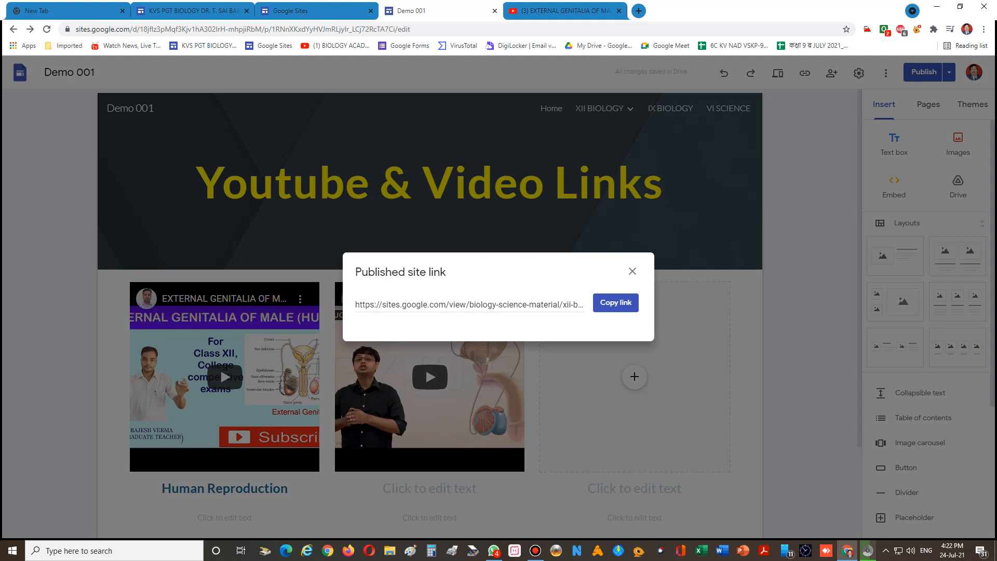
click(616, 303)
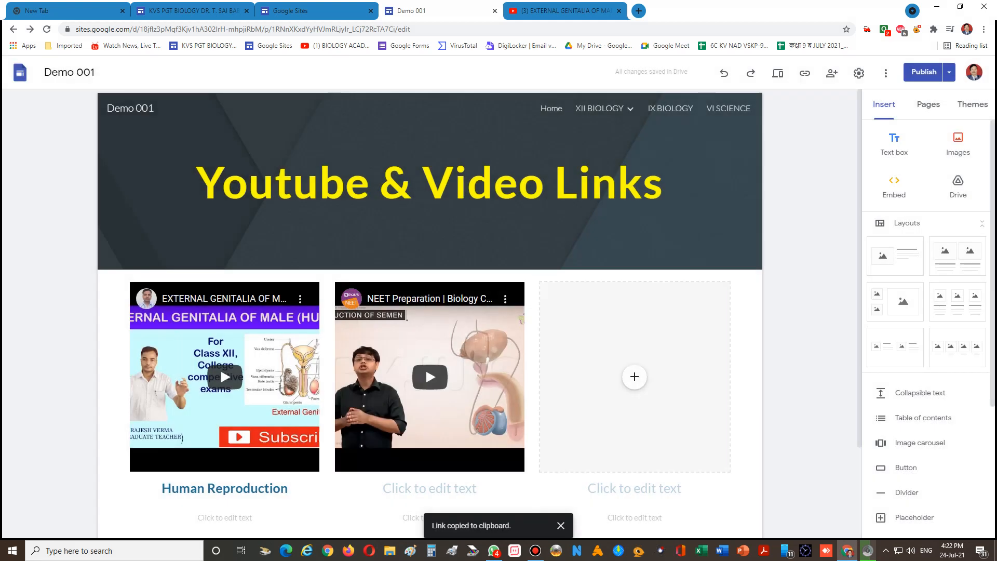